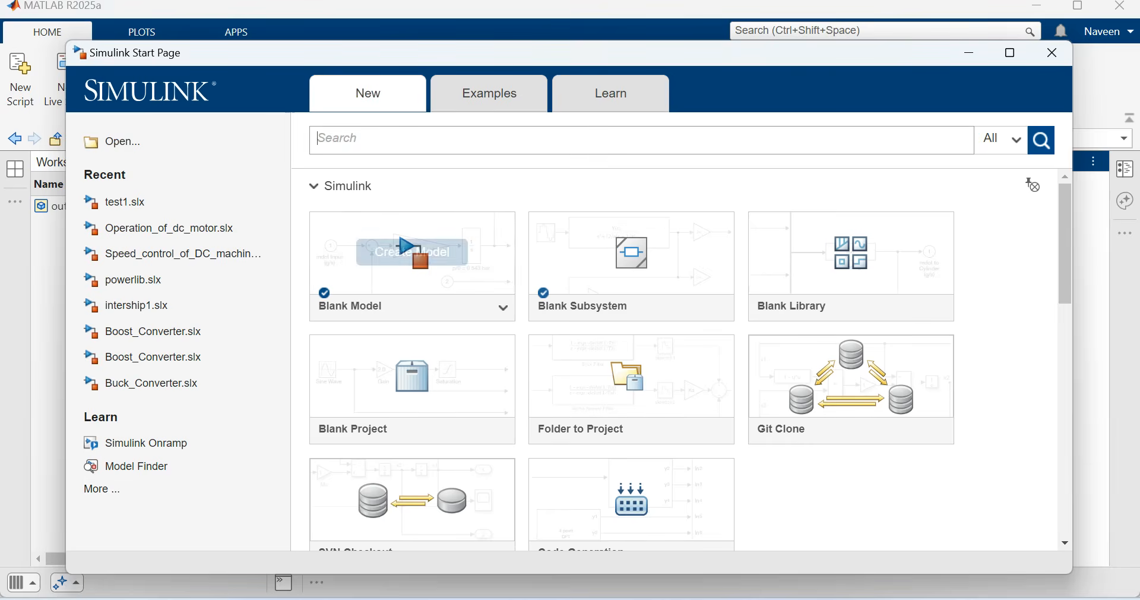
Create a blank Simulink model and open its Library Browser.
left_click(412, 253)
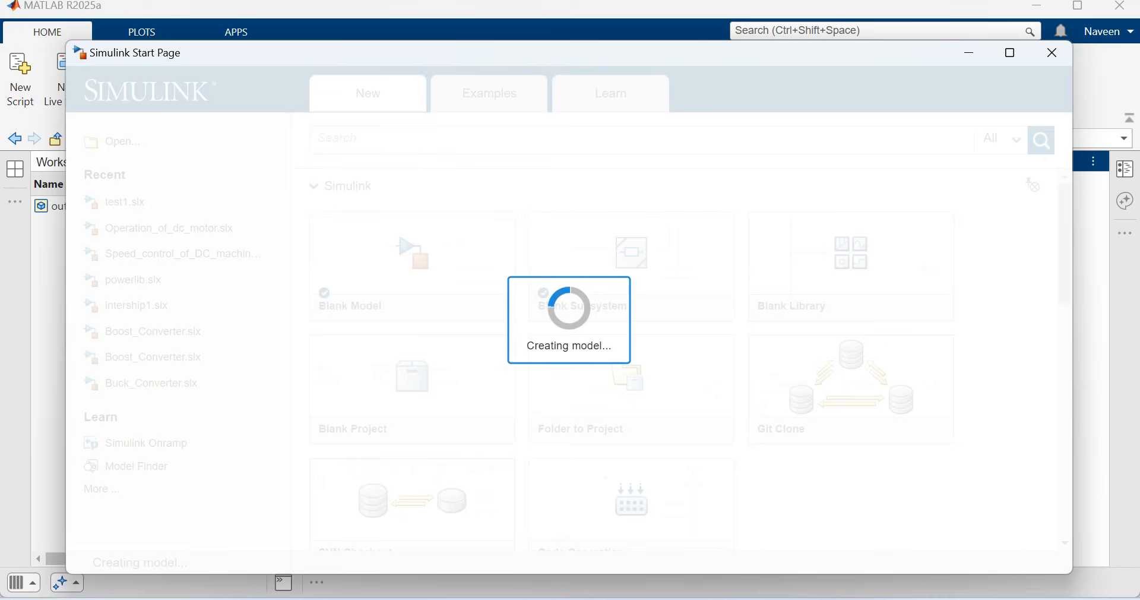
left_click(843, 22)
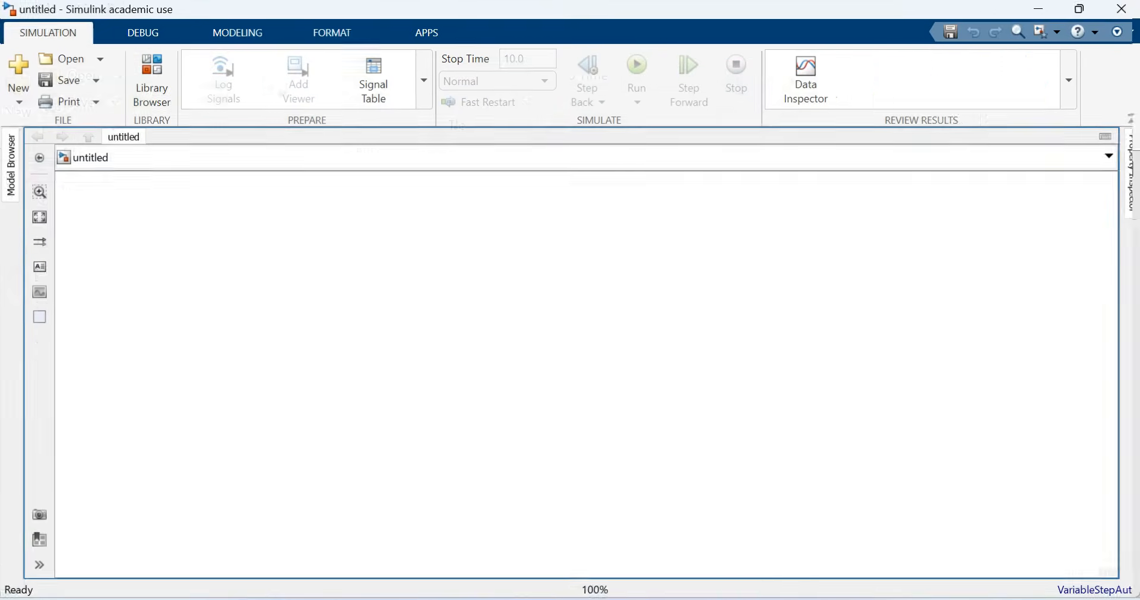
left_click(150, 80)
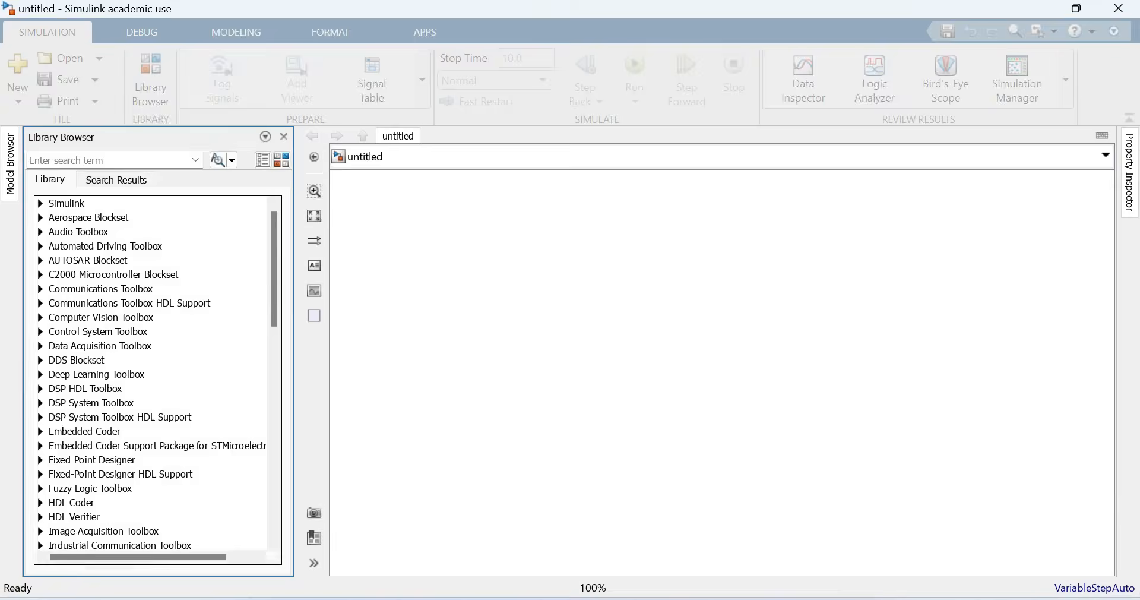
Add a DC Machine block to the canvas from Simscape Electrical's Specialized Power Systems, Electrical Machines library.
scroll(154, 380, "down", 15)
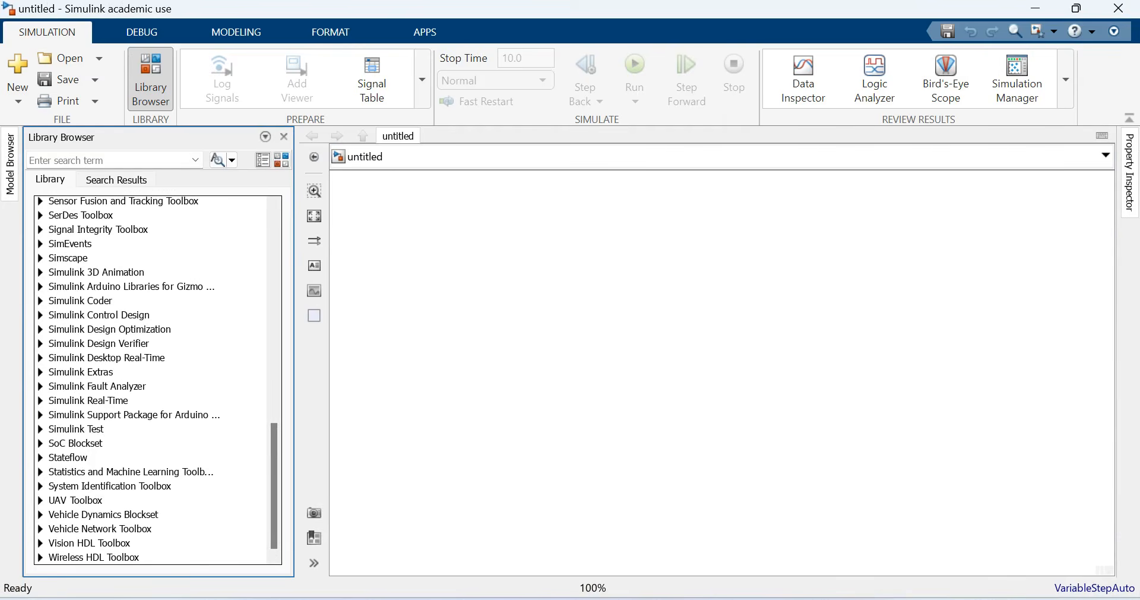
left_click(40, 258)
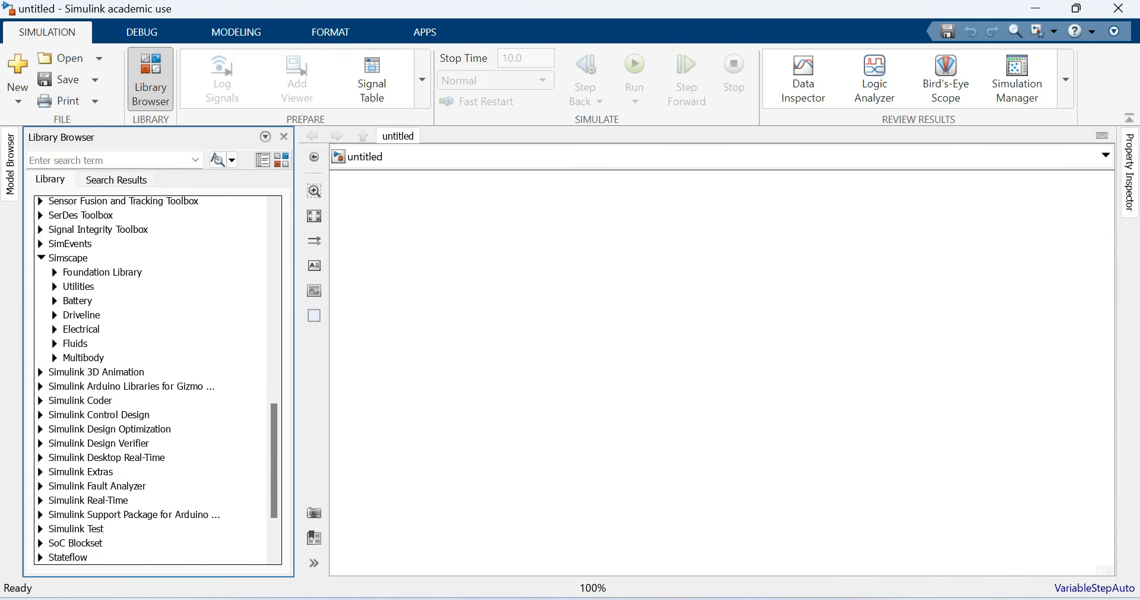
left_click(55, 329)
left_click(68, 472)
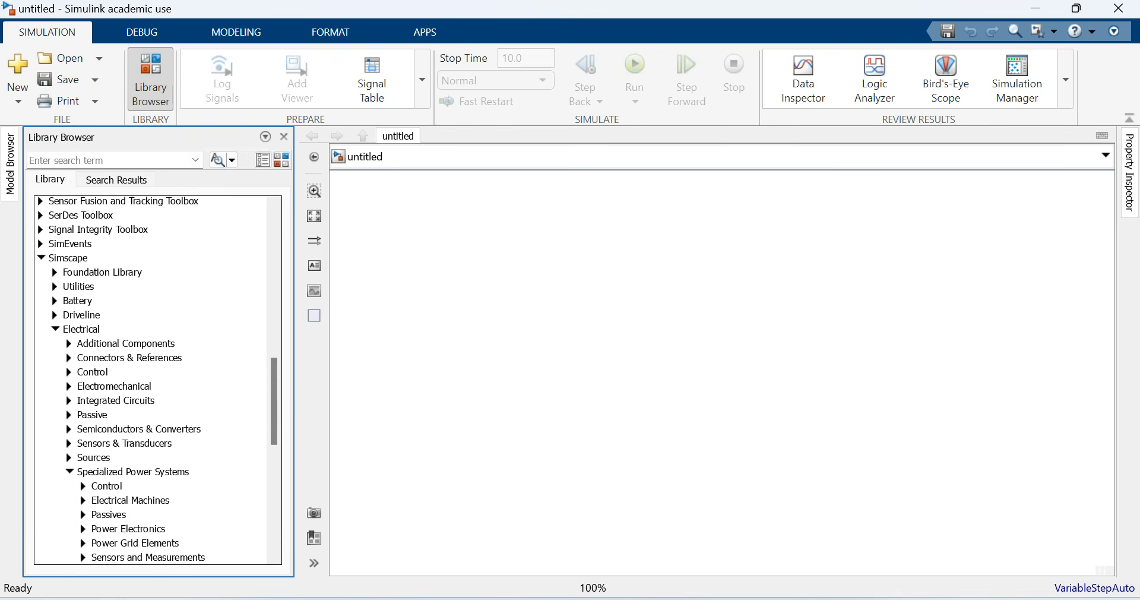
scroll(154, 380, "down", 3)
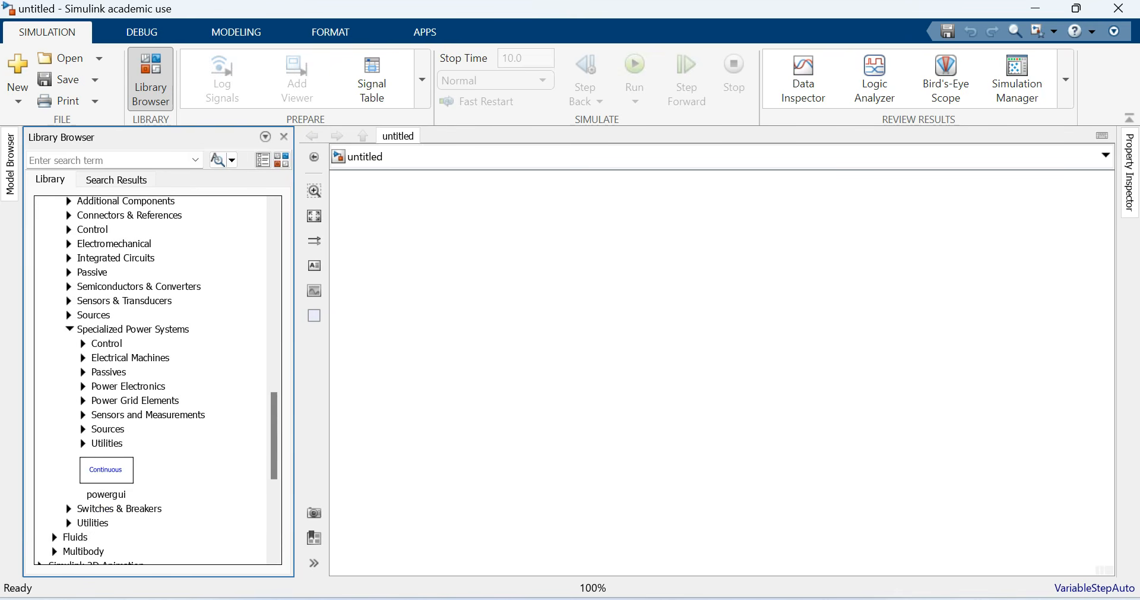
left_click(84, 357)
scroll(154, 380, "down", 2)
left_click(160, 457)
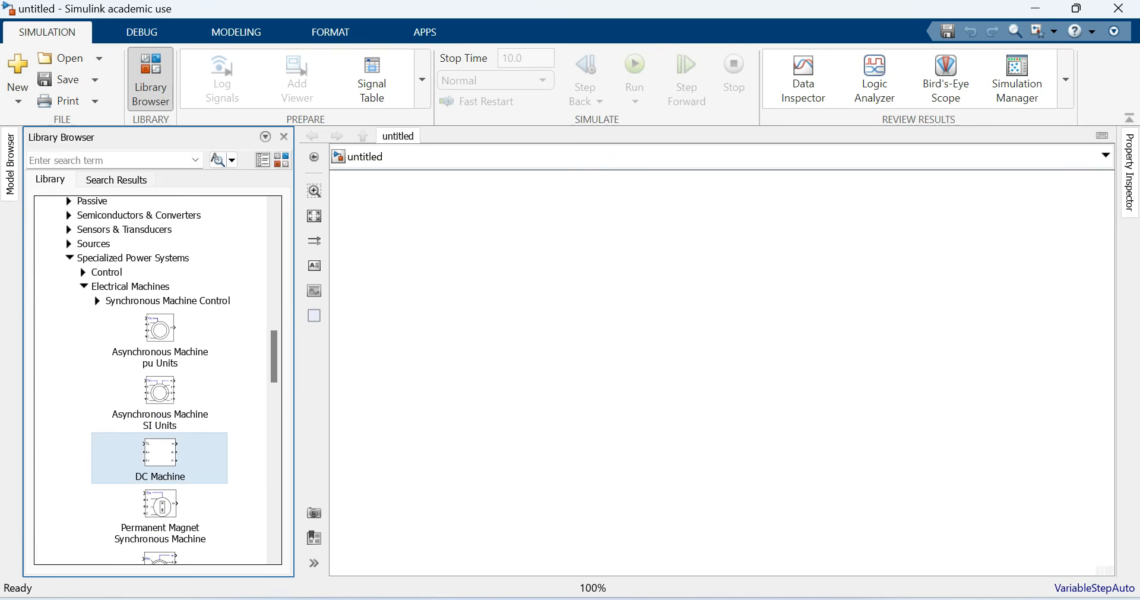
left_click_drag(159, 457, 784, 340)
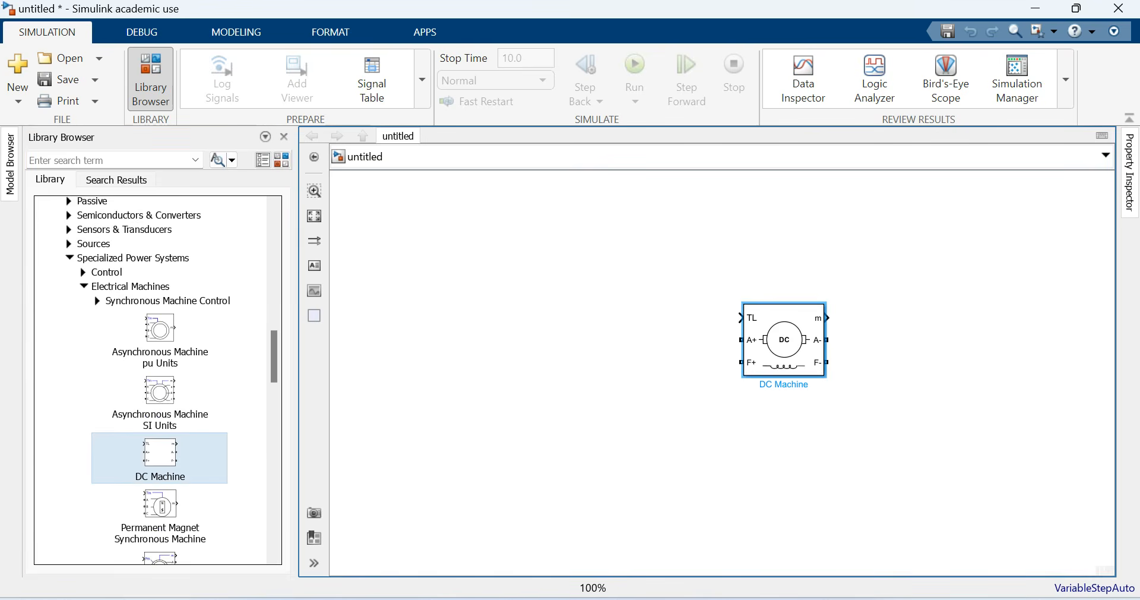
Set the DC Machine's preset model to "01: 5HP 240V 1750RPM Field:300V".
key("Return")
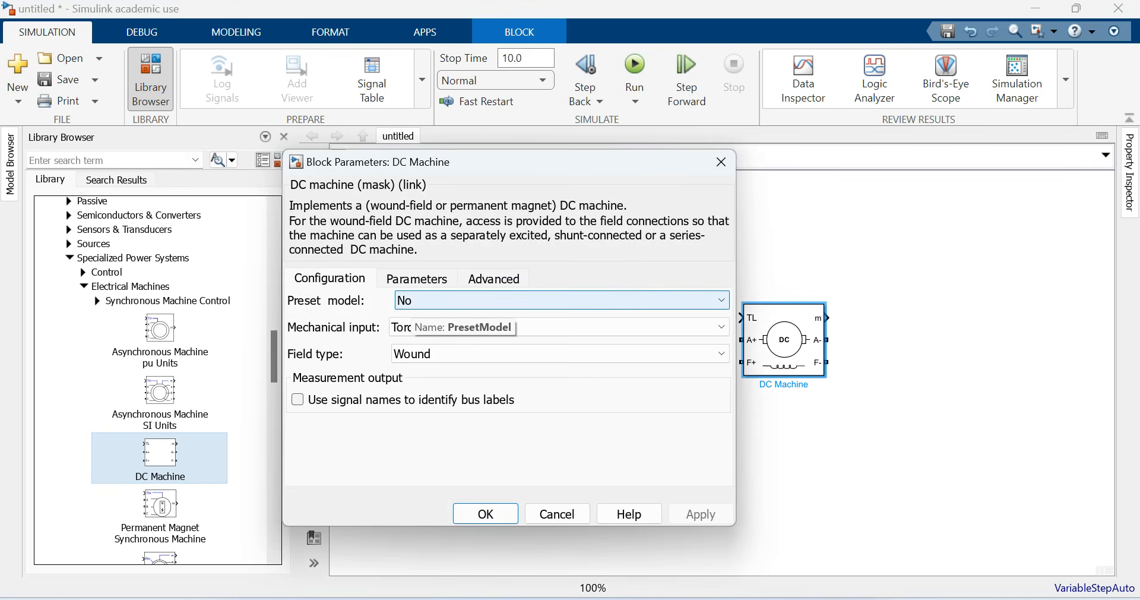
left_click(419, 304)
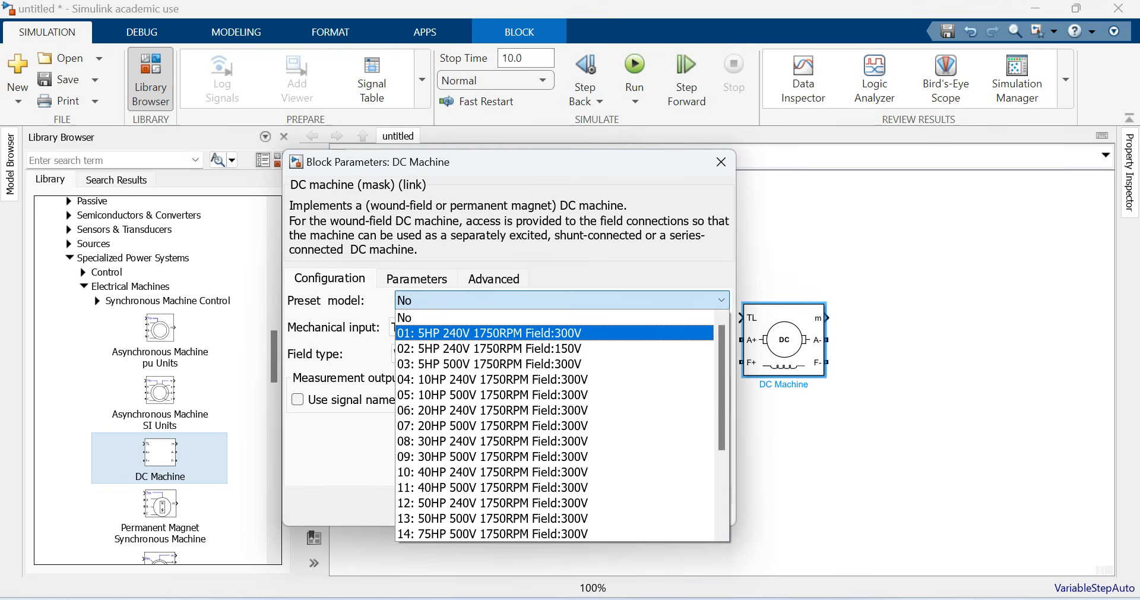
key("Return")
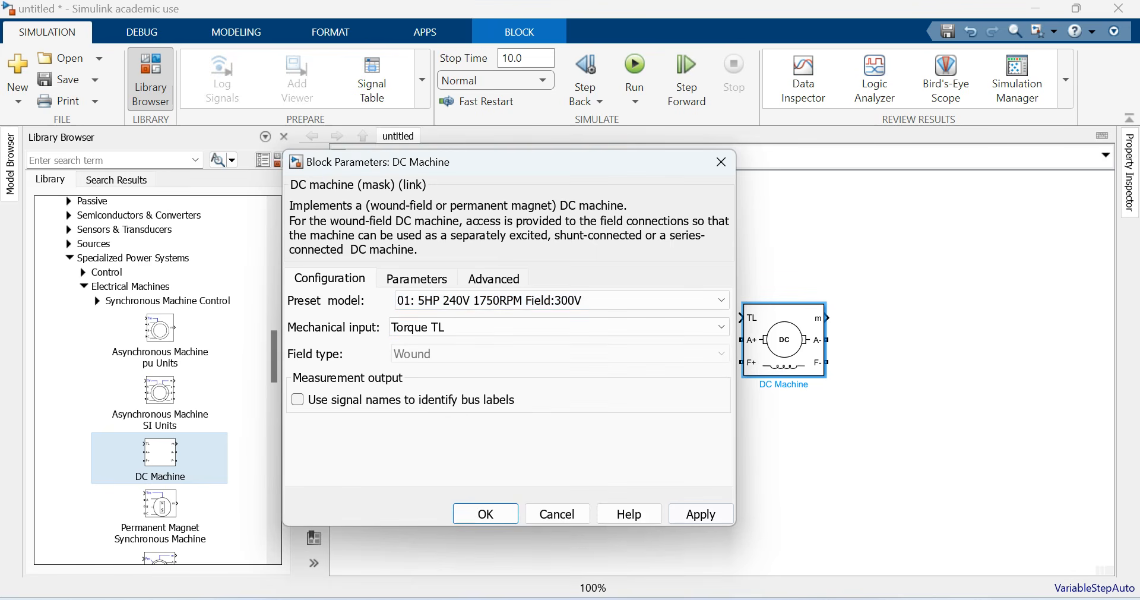
left_click(700, 513)
left_click(485, 513)
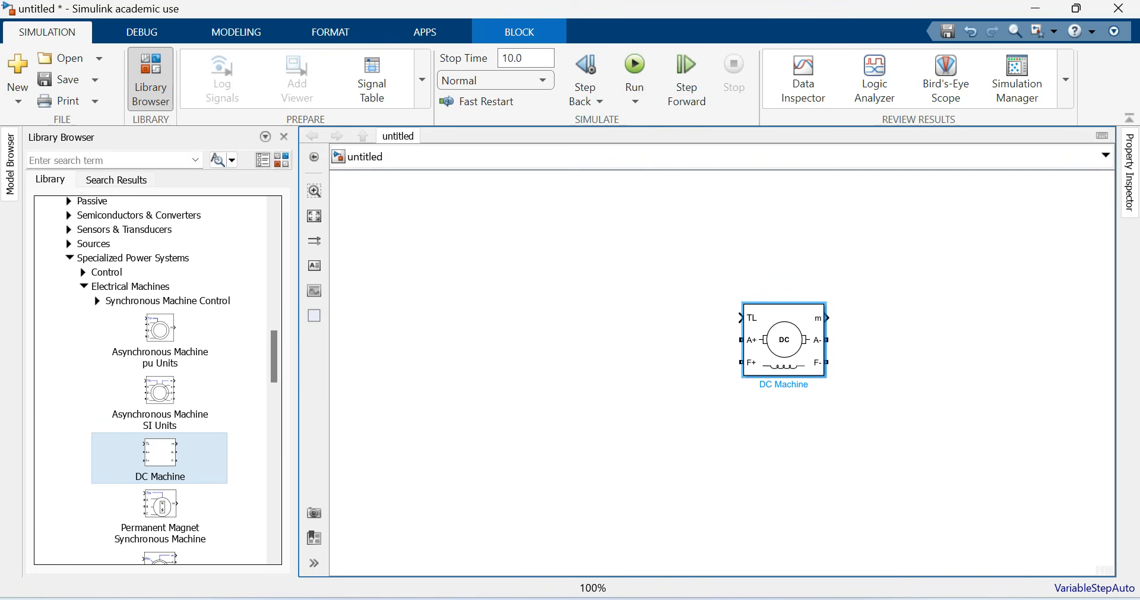
Place a DC Voltage Source from the Specialized Power Systems sources below and left of the DC Machine.
left_click(83, 286)
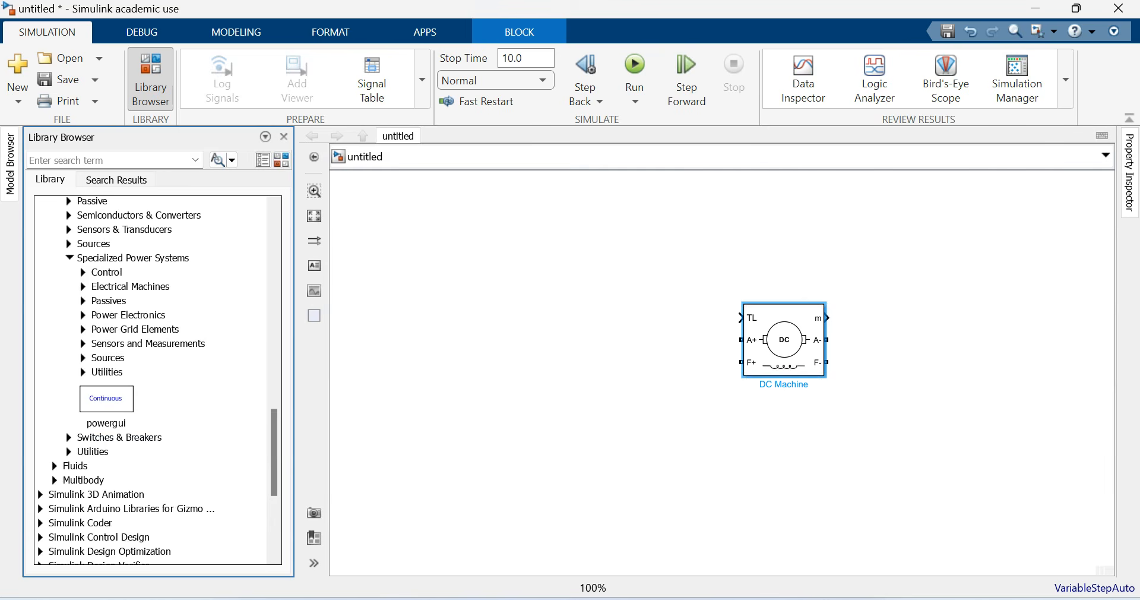
left_click(84, 357)
scroll(147, 386, "down", 7)
left_click(147, 408)
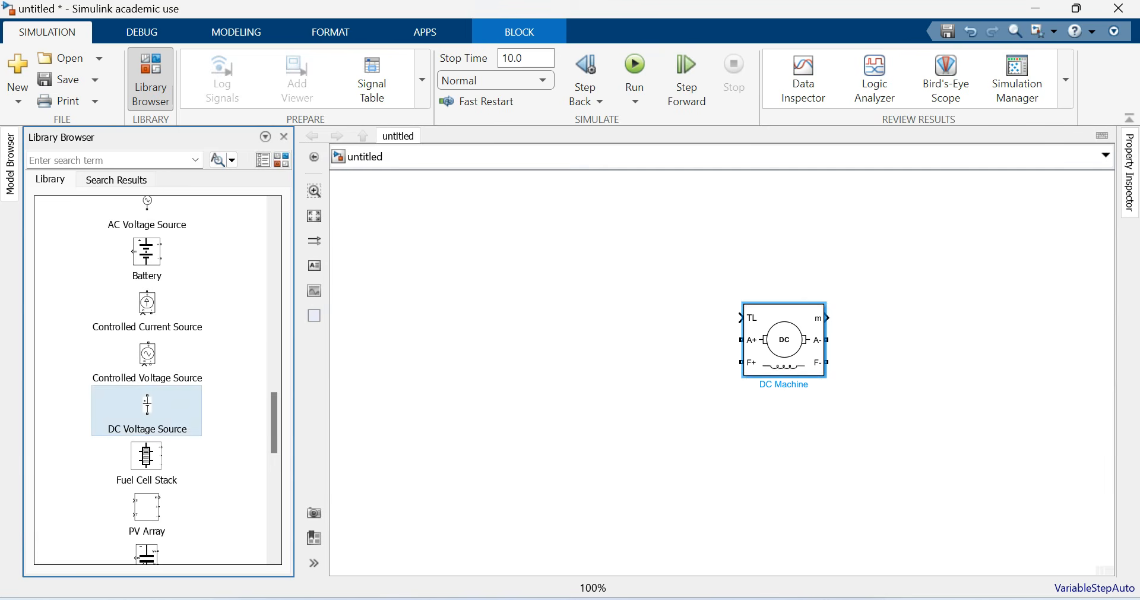
left_click_drag(148, 409, 569, 405)
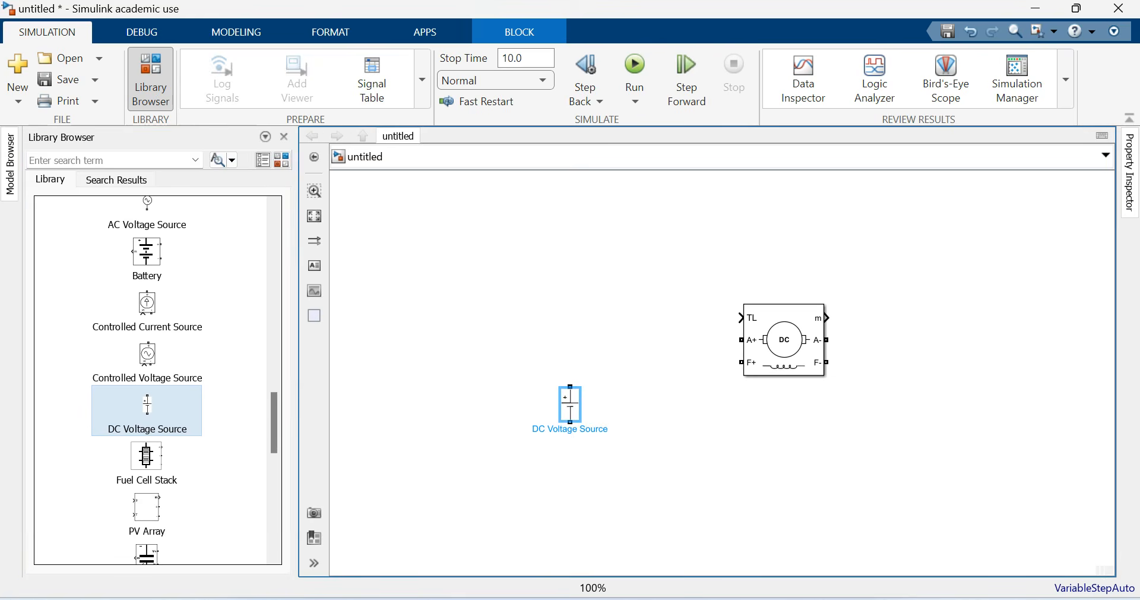
Add a second DC Voltage Source wired across the machine's F+ and F- terminals, and wire the first across A+ and A-.
mouse_move(147, 408)
left_mouse_down()
mouse_move(645, 410)
mouse_move(648, 374)
mouse_move(742, 362)
left_mouse_up()
mouse_move(646, 417)
left_mouse_down()
mouse_move(656, 429)
mouse_move(873, 394)
mouse_move(826, 362)
left_mouse_up()
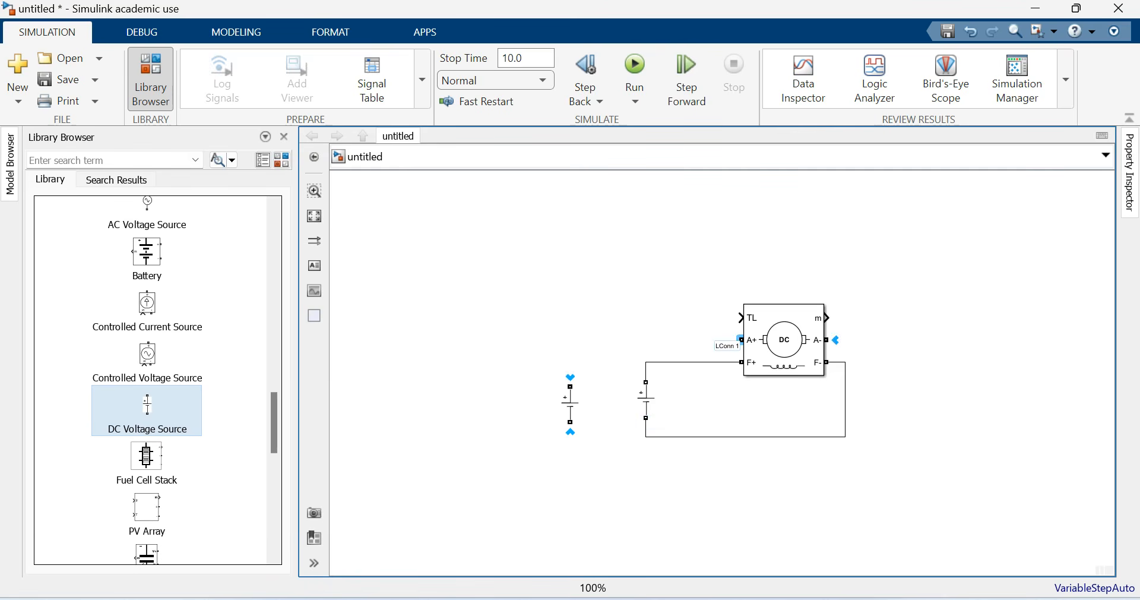
left_click_drag(742, 340, 570, 386)
mouse_move(570, 422)
left_mouse_down()
mouse_move(571, 434)
mouse_move(895, 471)
mouse_move(848, 343)
left_mouse_up()
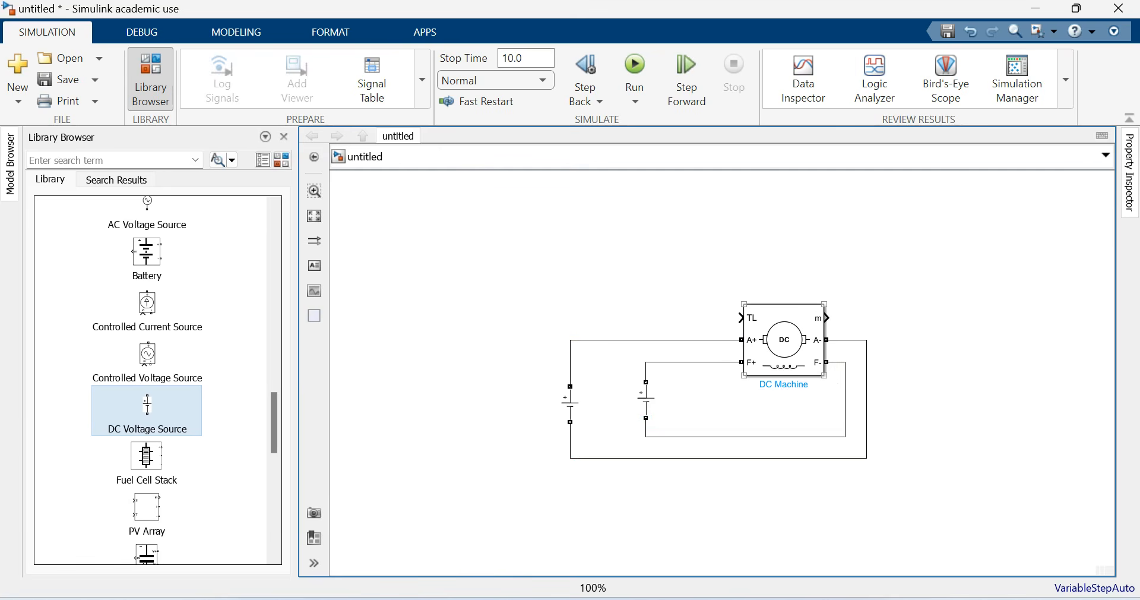
Check the DC Machine's preset ratings and set the amplitude of the armature voltage source to 240 V.
double_click(784, 339)
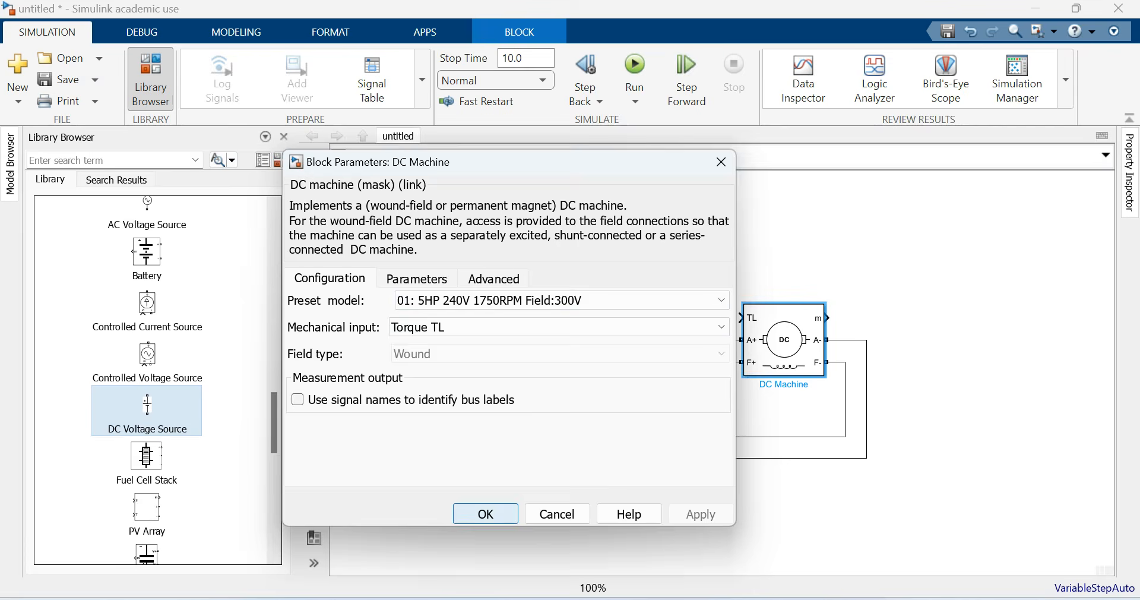
left_click(485, 513)
double_click(570, 403)
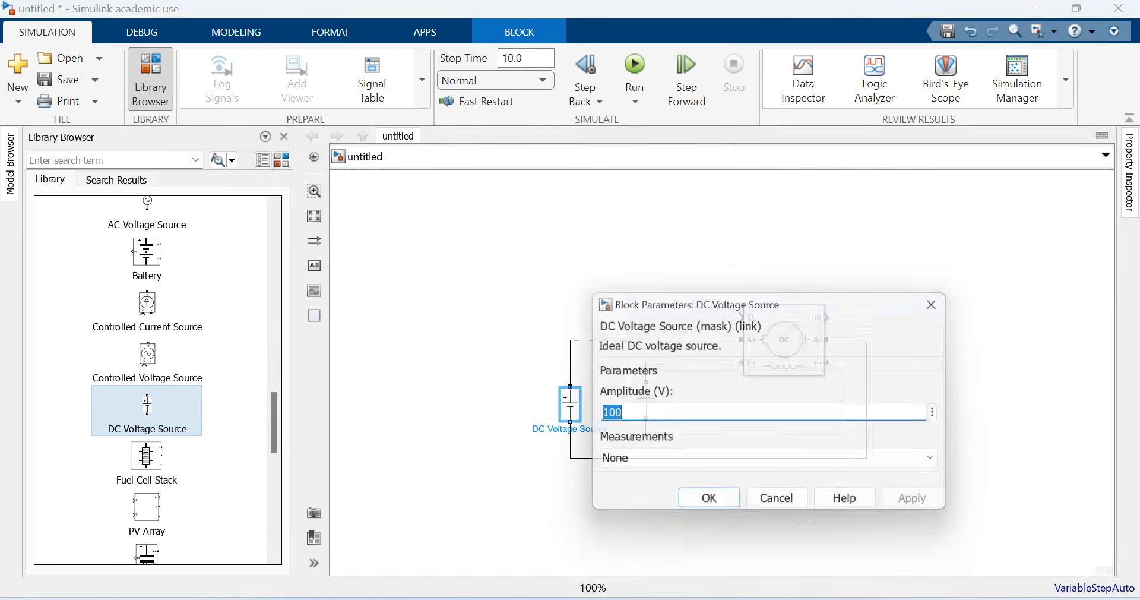
type("24")
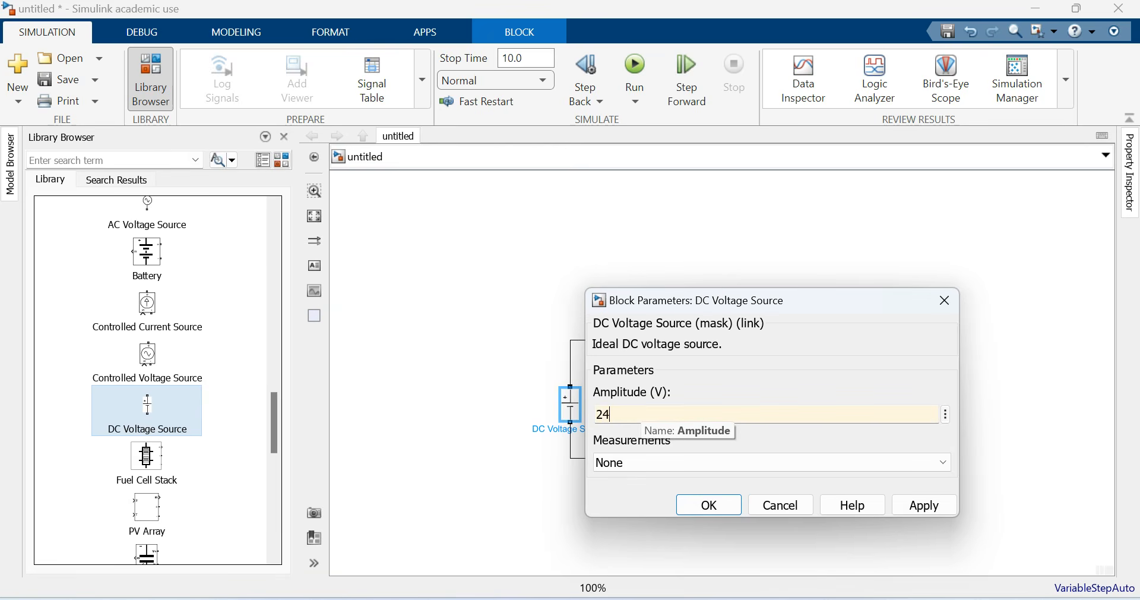
type("0")
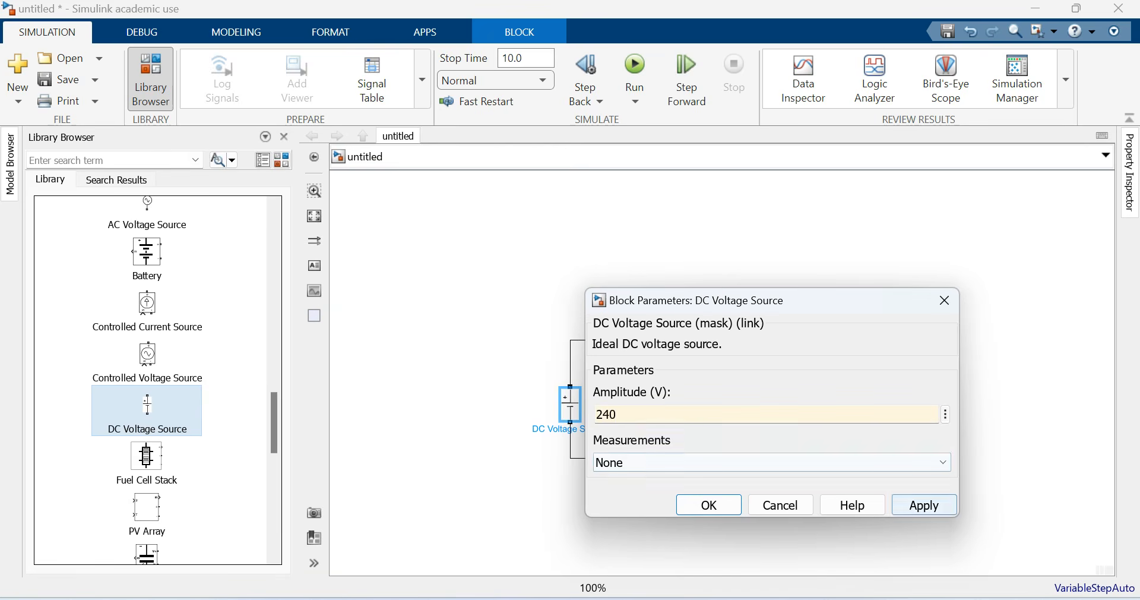
left_click(924, 505)
left_click(708, 505)
Set the amplitude of the field circuit's DC voltage source to 300 V.
double_click(646, 400)
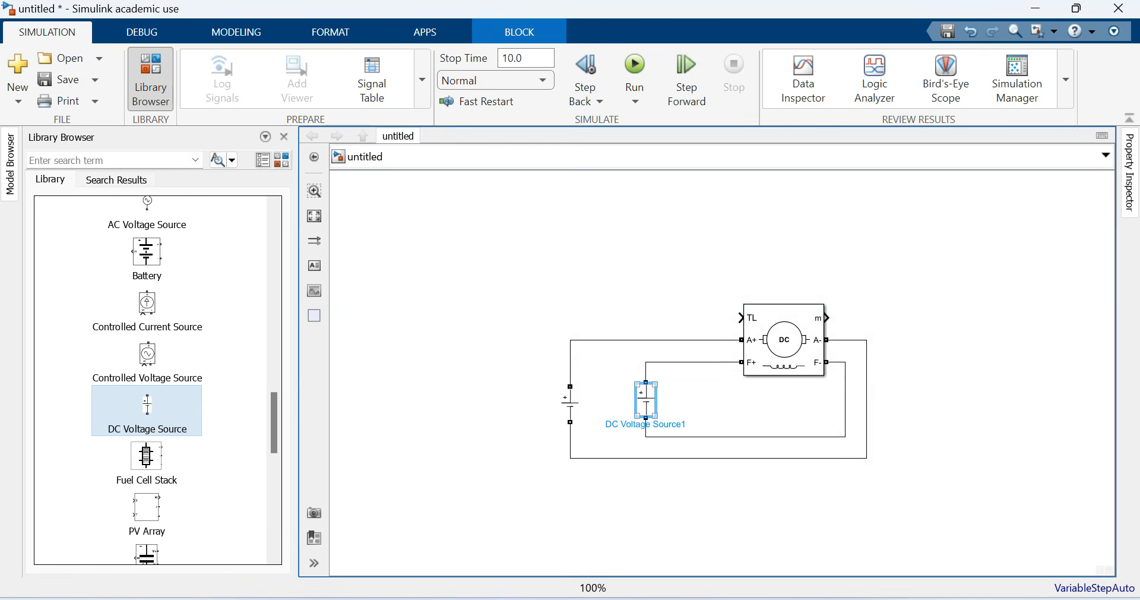
type("300")
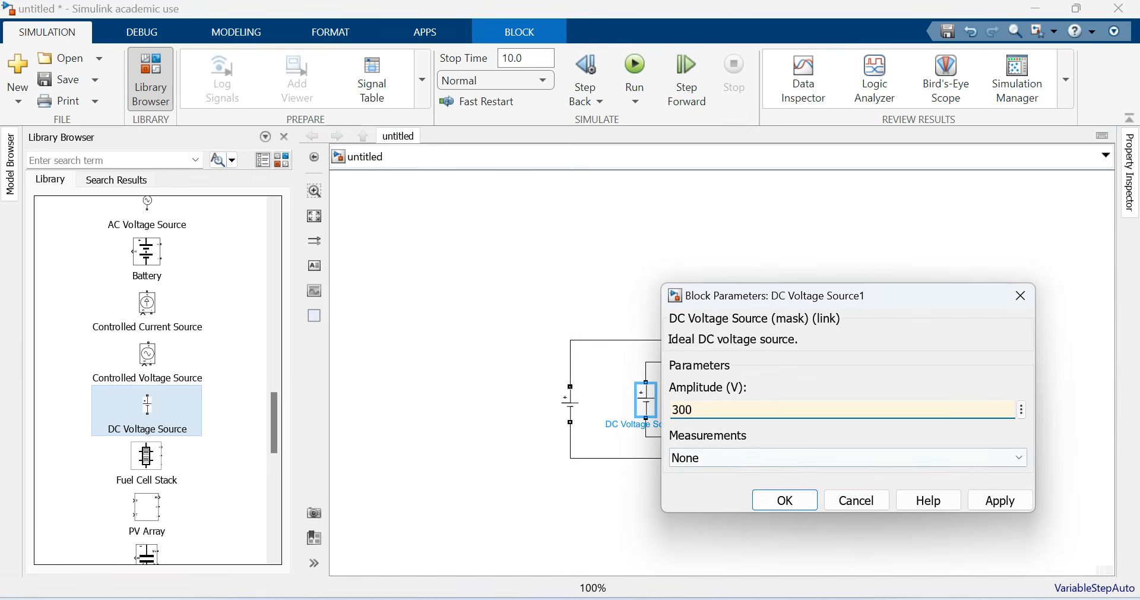
left_click(999, 499)
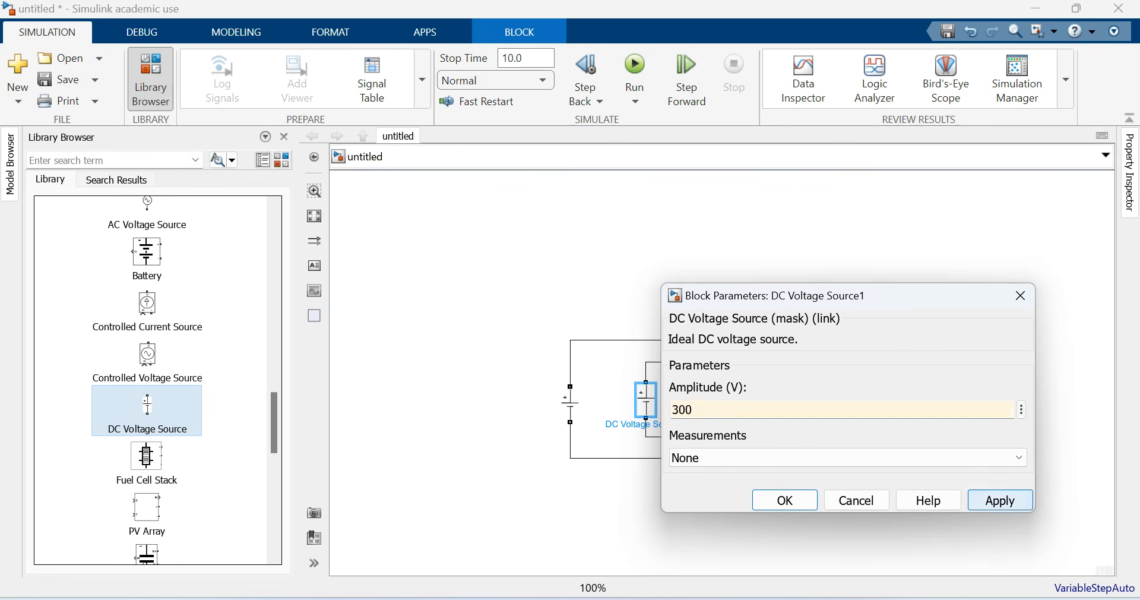
key("Return")
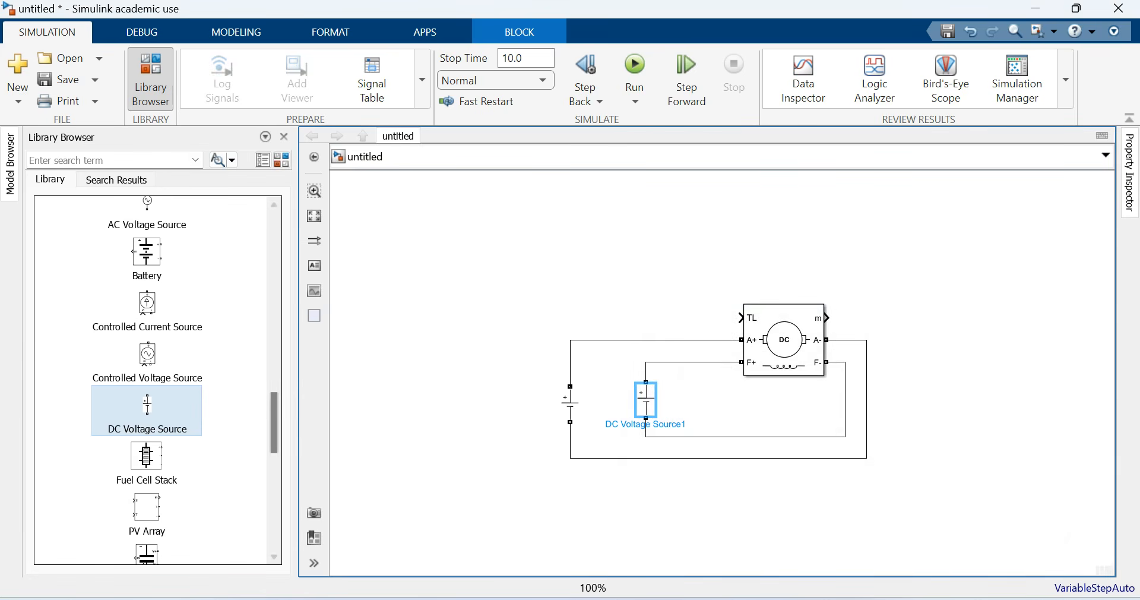
Add a powergui block from Specialized Power Systems above the motor circuit.
left_click_drag(273, 422, 273, 393)
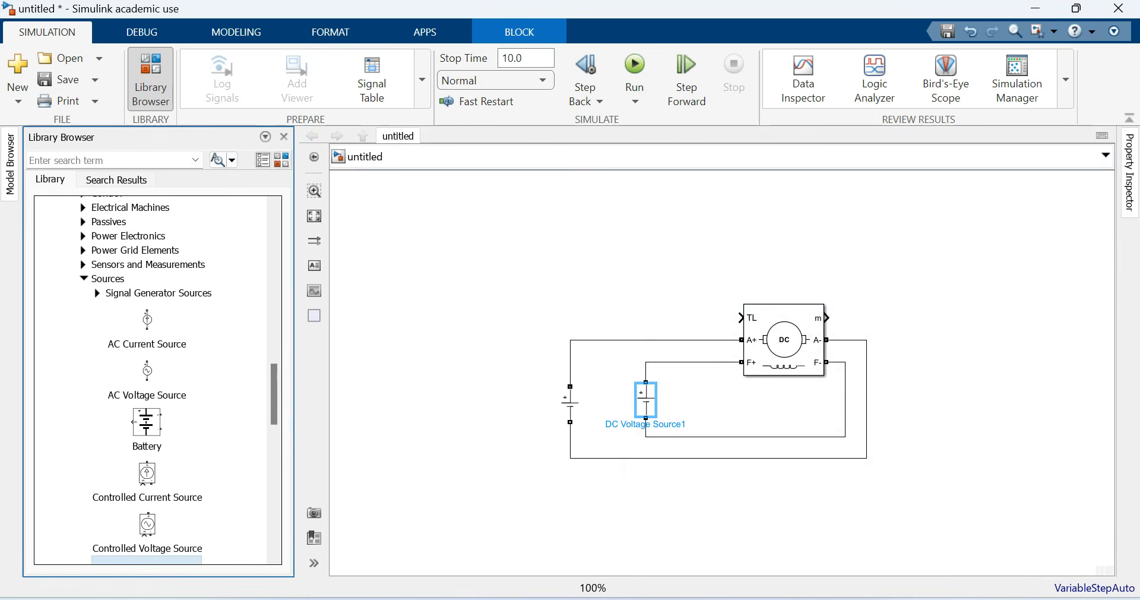
left_click(83, 278)
left_click_drag(105, 320, 592, 244)
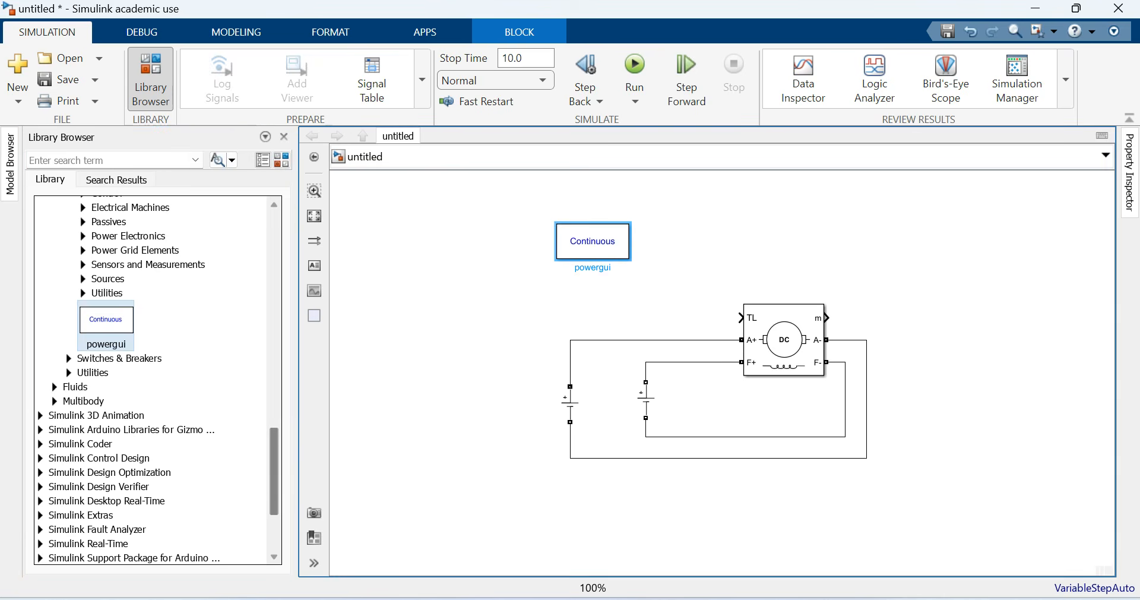
Add a Bus Selector from Simulink's Commonly Used Blocks and connect the DC Machine's m output to its input.
left_click_drag(274, 468, 273, 439)
scroll(151, 380, "up", 9)
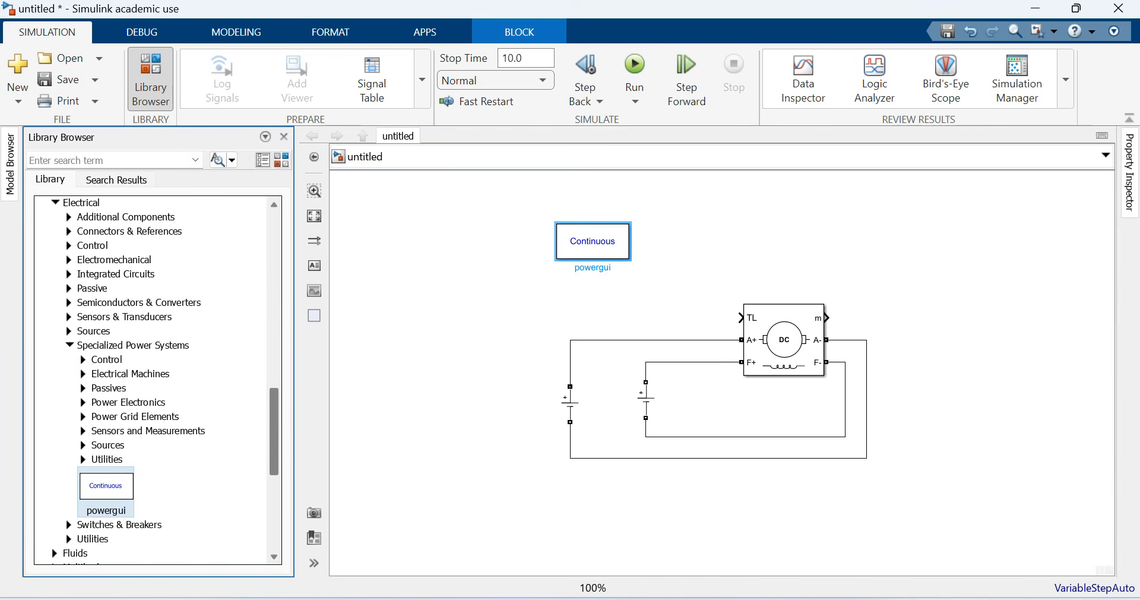
scroll(151, 380, "up", 10)
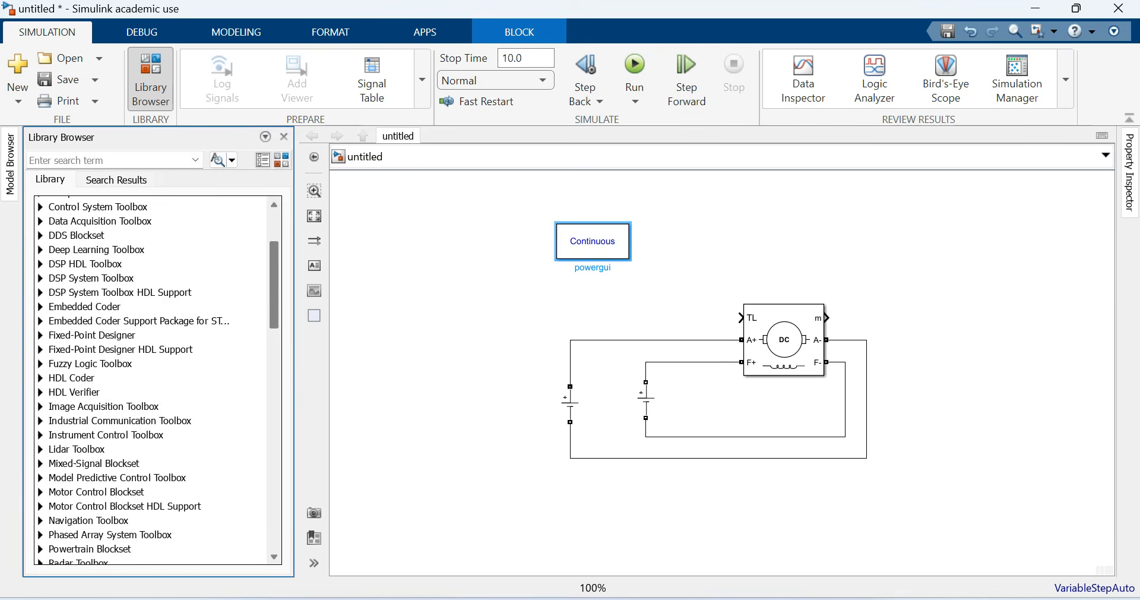
left_click(41, 203)
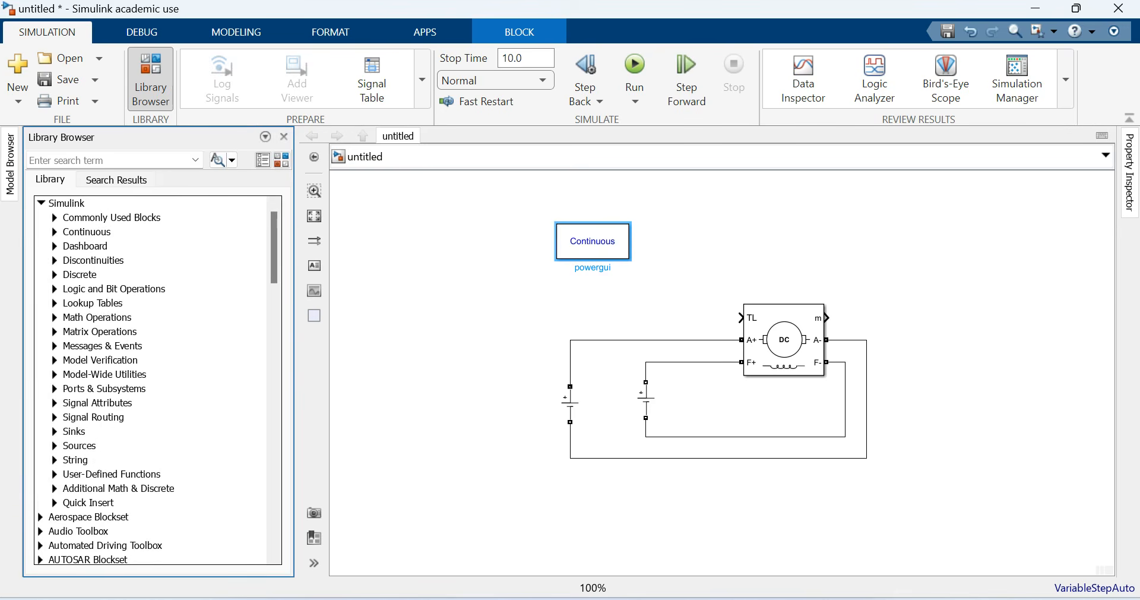
left_click(55, 217)
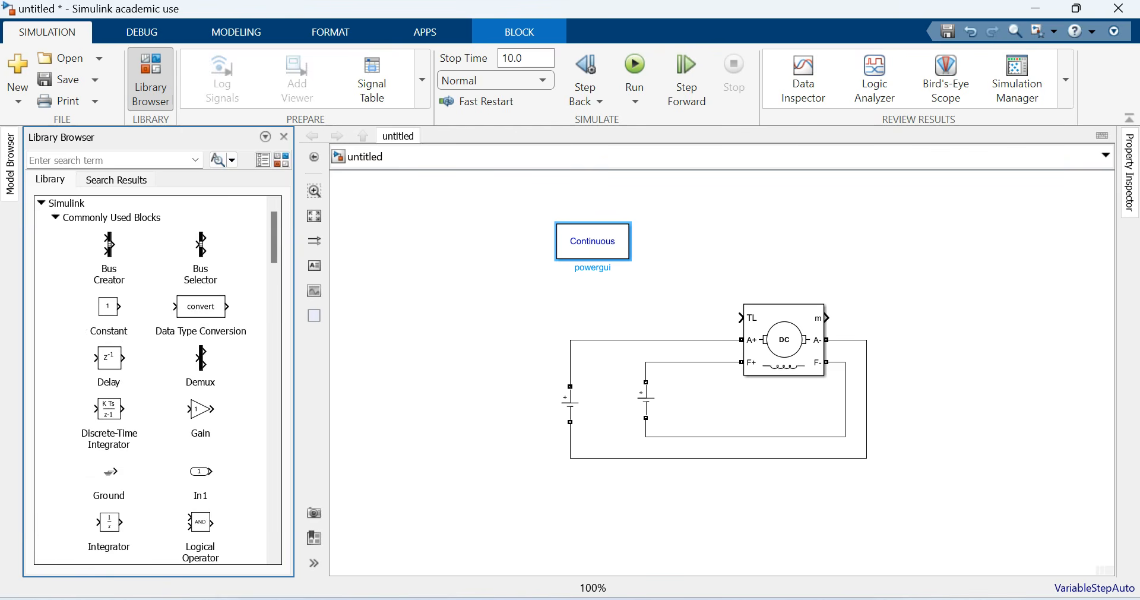
left_click_drag(200, 252, 907, 300)
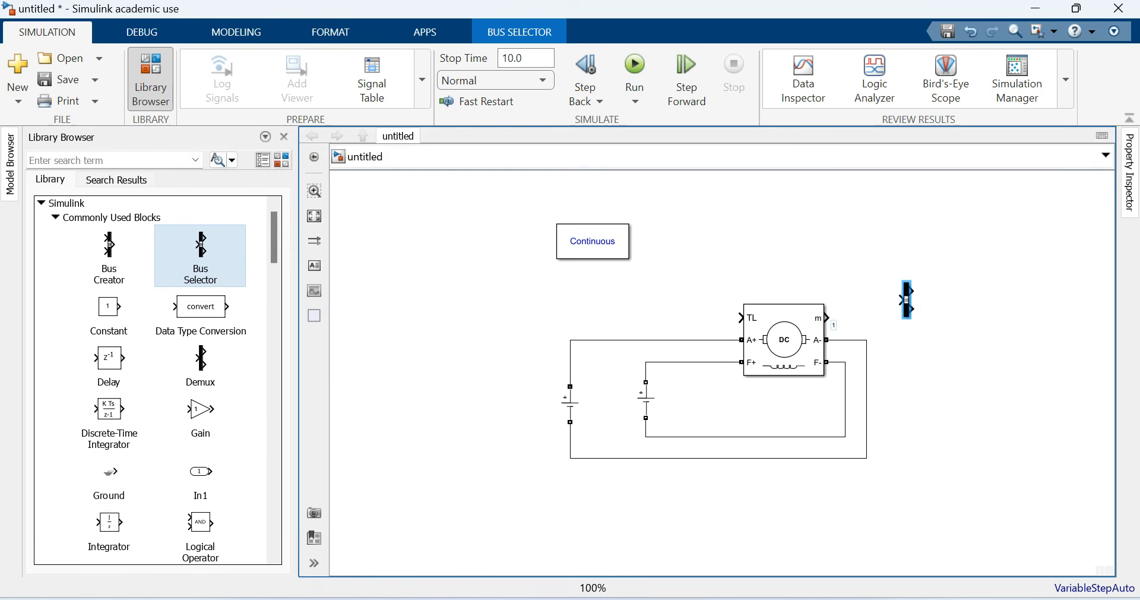
left_click_drag(828, 317, 901, 300)
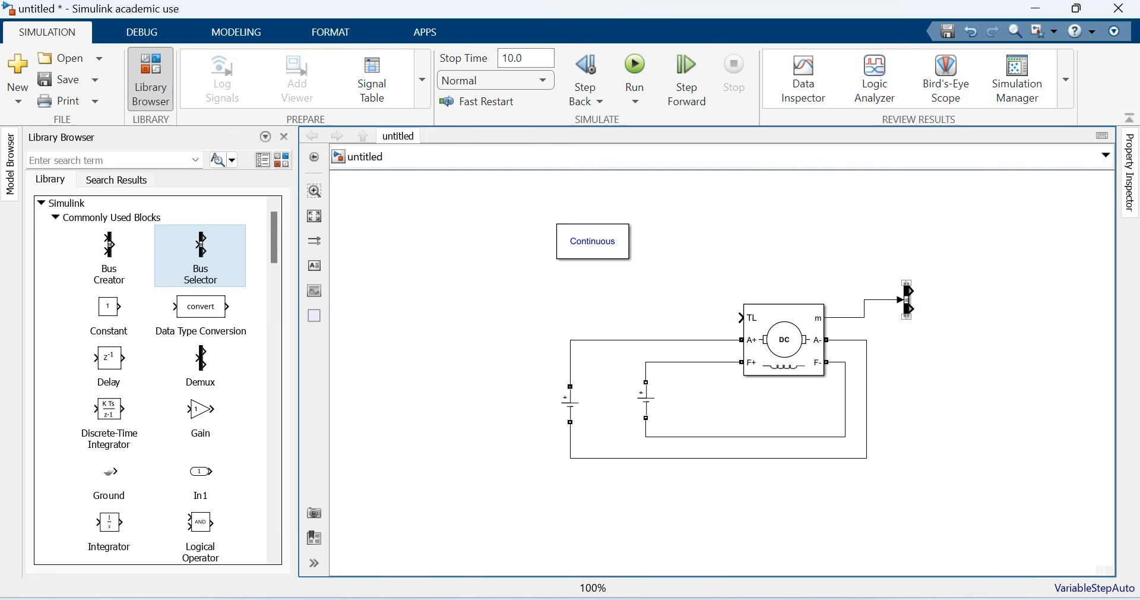
Set the Bus Selector to output speed wm, armature current ia, field current if and electrical torque Te, removing placeholders signal1 and signal2.
double_click(907, 299)
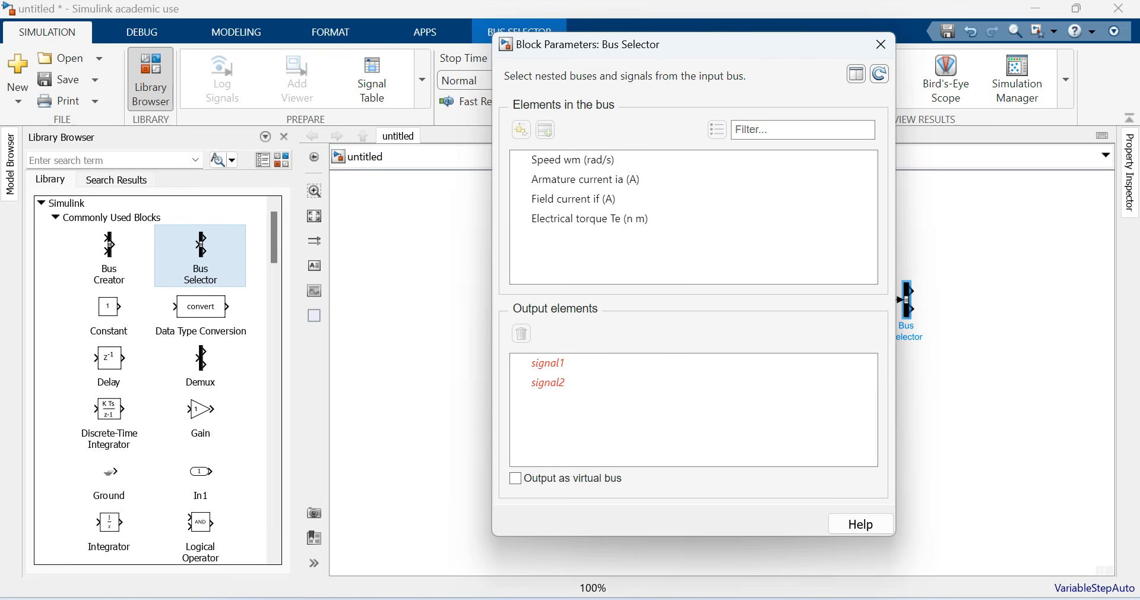
left_click(573, 159)
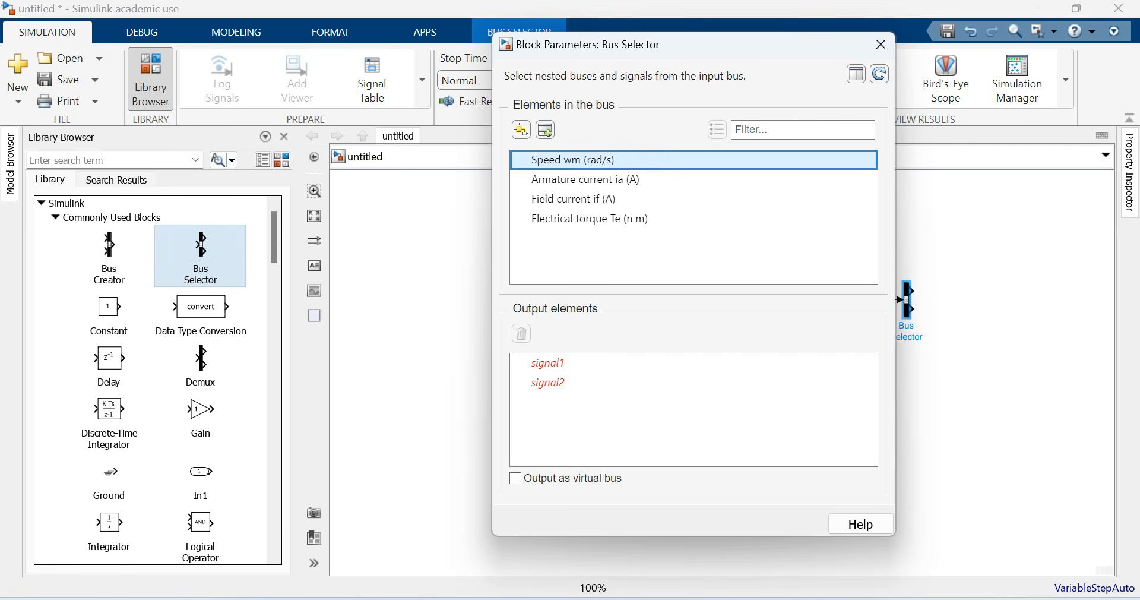
left_click(589, 219, "shift")
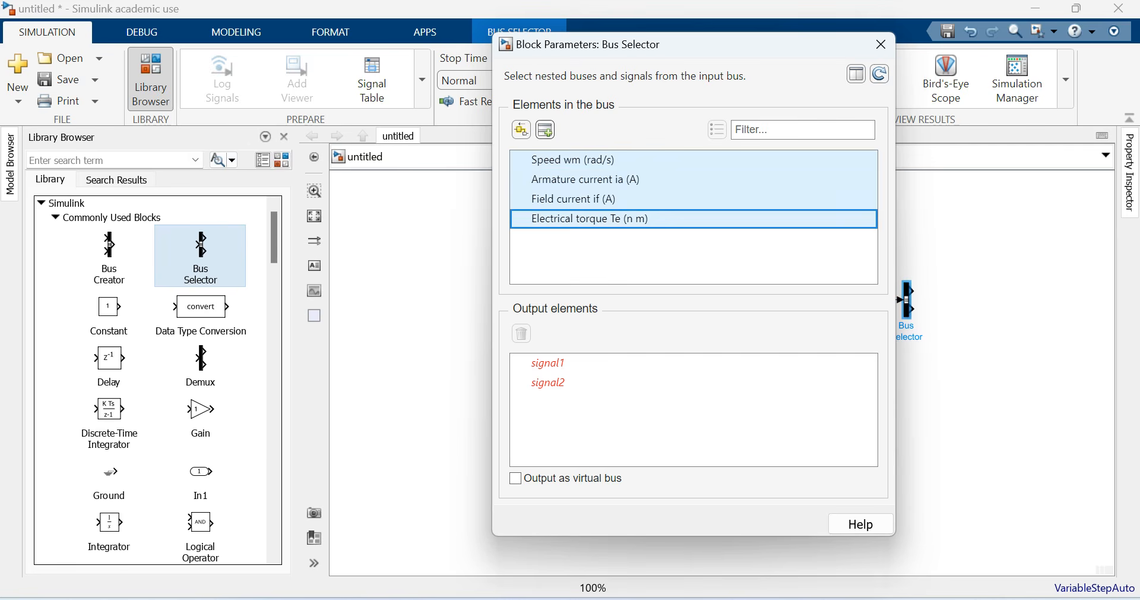
left_click(520, 129)
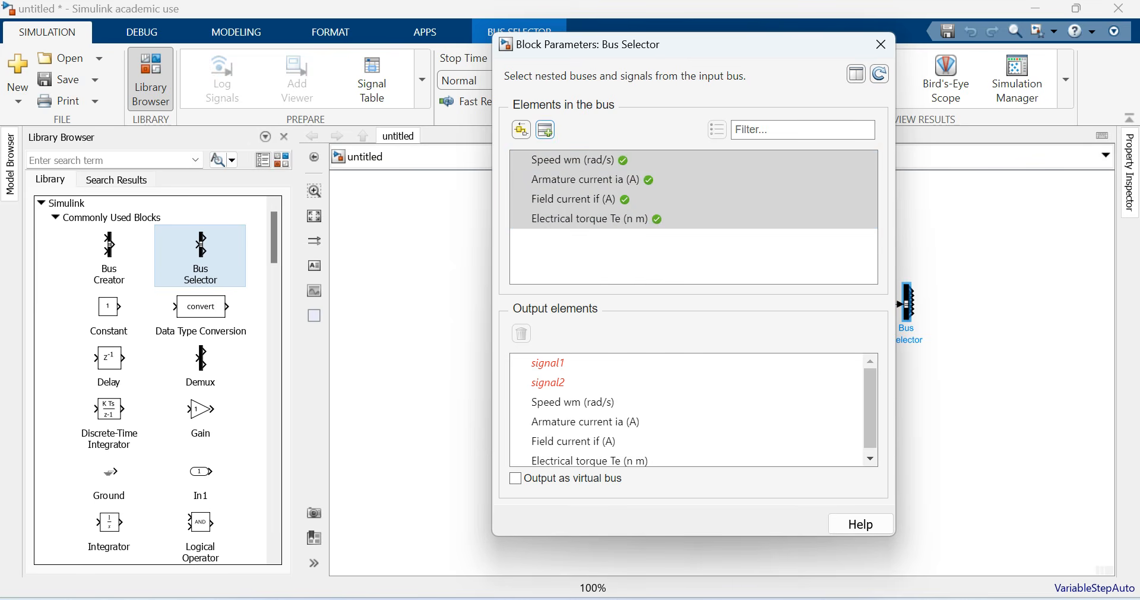
left_click(556, 363)
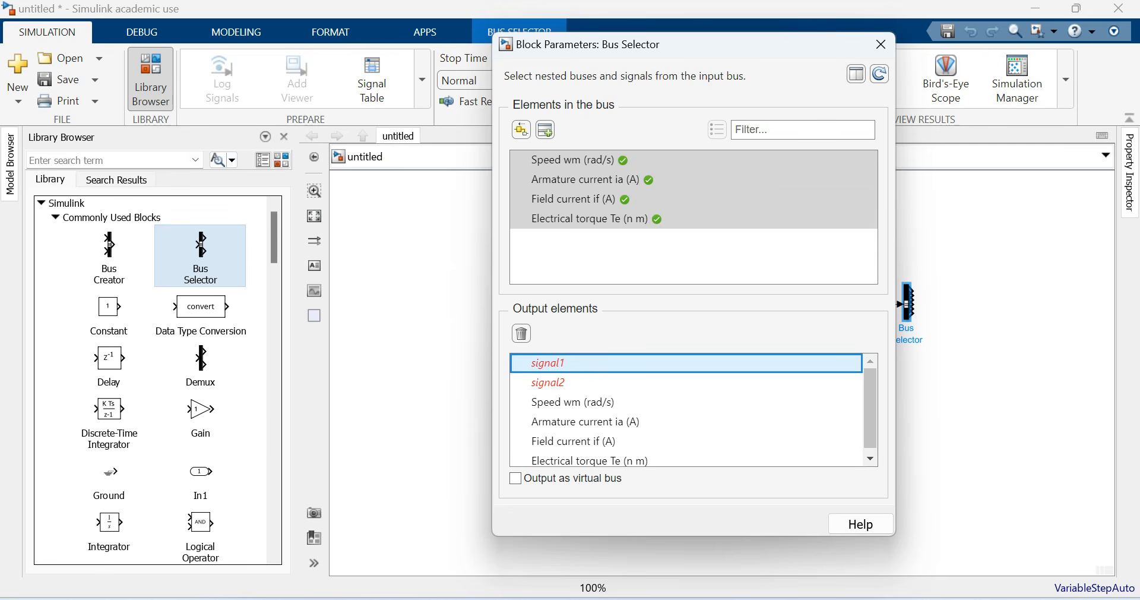
left_click(521, 333)
left_click(521, 333)
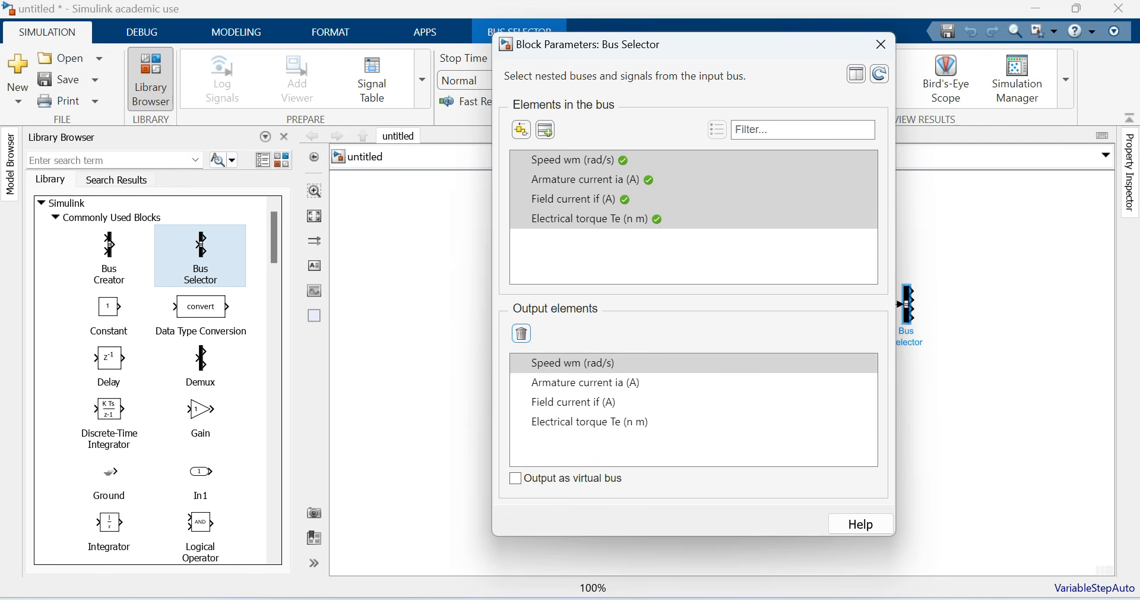
left_click(881, 45)
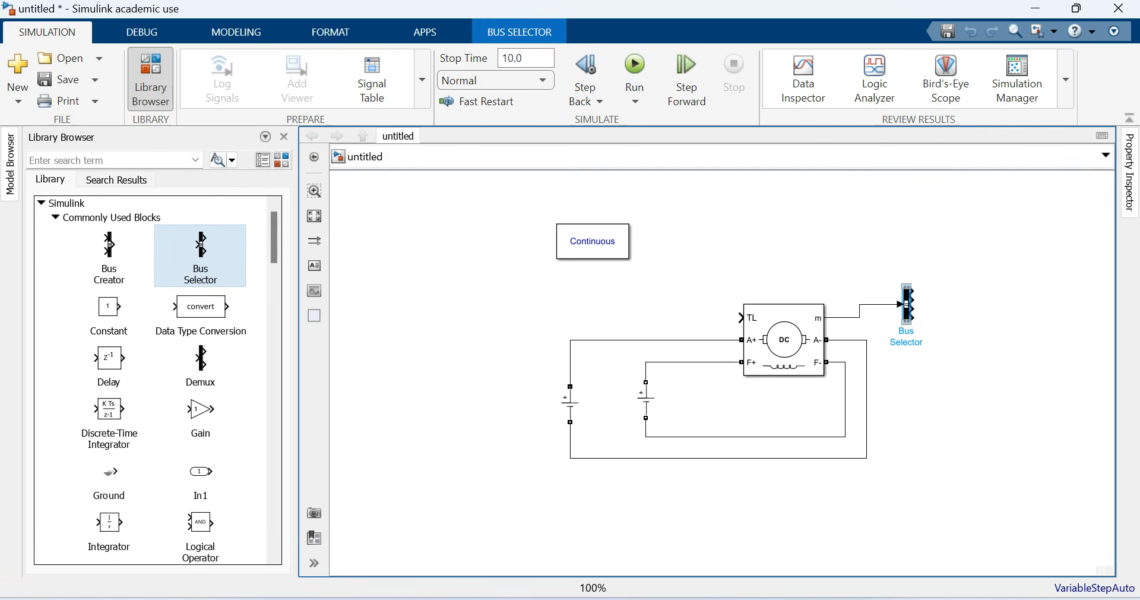
Stretch the Bus Selector taller and move it so its input lines up with the DC Machine's m output.
mouse_move(906, 303)
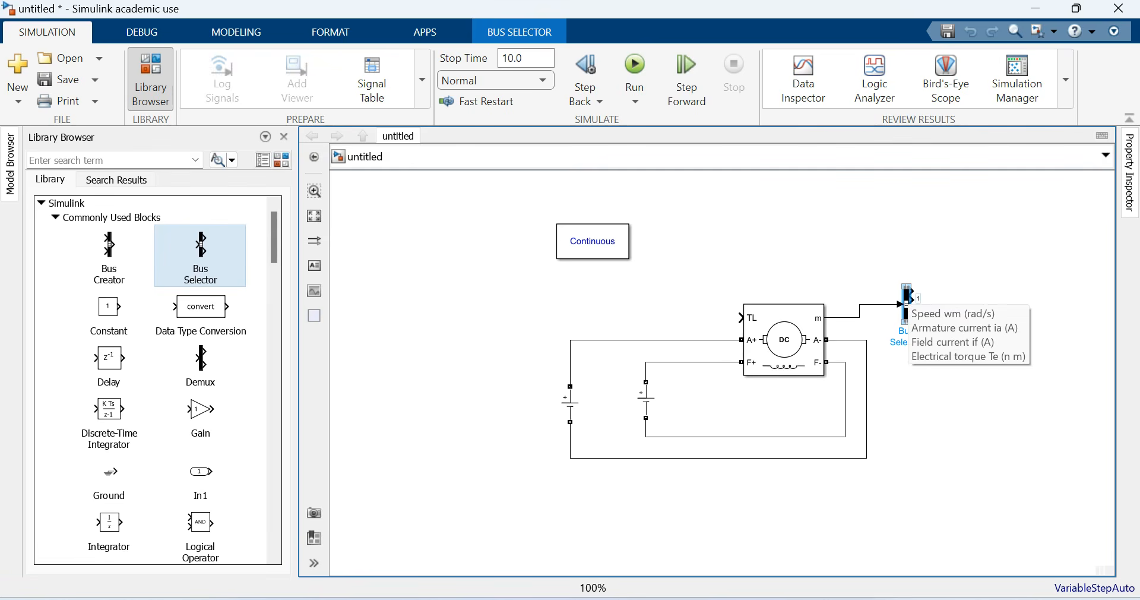
scroll(906, 304, "up", 2)
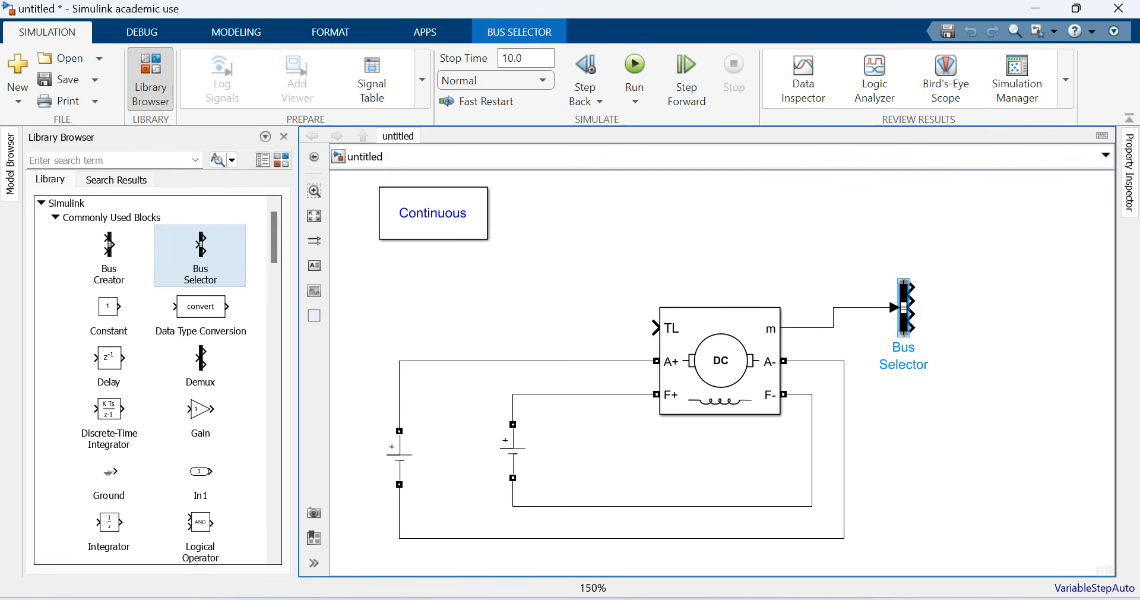
left_click_drag(903, 279, 904, 189)
left_click_drag(903, 267, 910, 327)
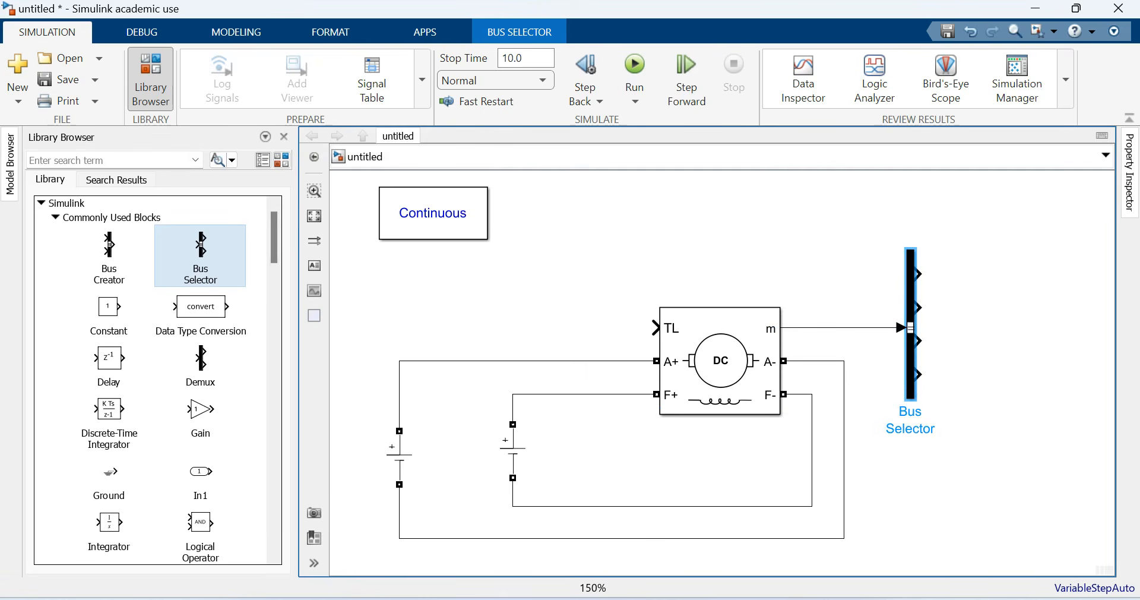
Add a Scope from Simulink's Sinks on the speed output and a second one on the armature current output.
left_click(56, 217)
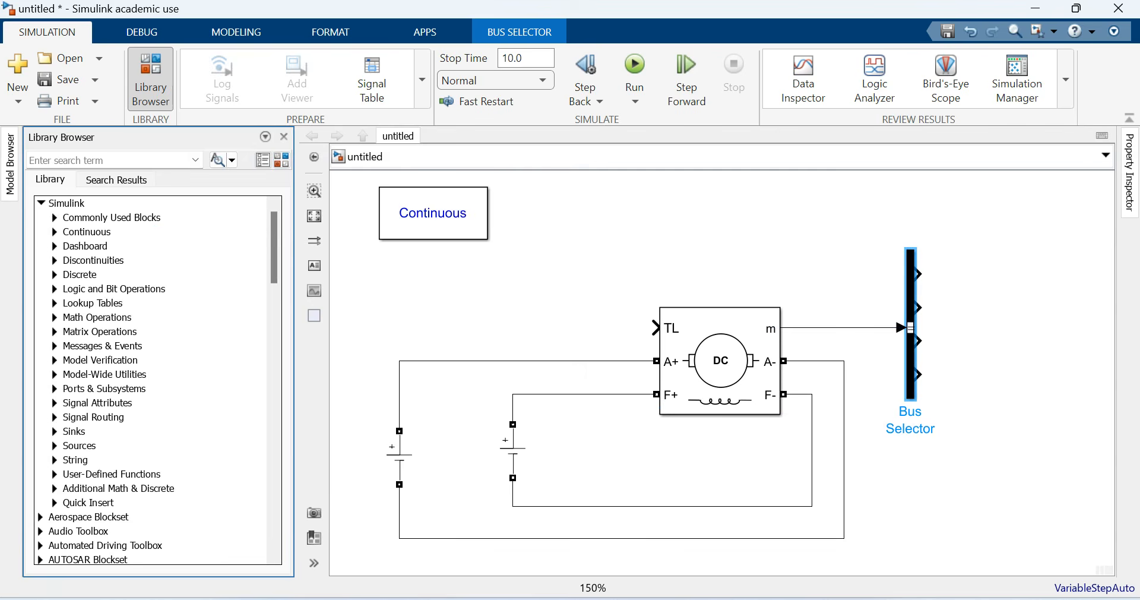
left_click(55, 431)
scroll(157, 380, "down", 1)
mouse_move(168, 537)
left_mouse_down()
mouse_move(1003, 279)
mouse_move(1054, 274)
mouse_move(1047, 267)
left_mouse_up()
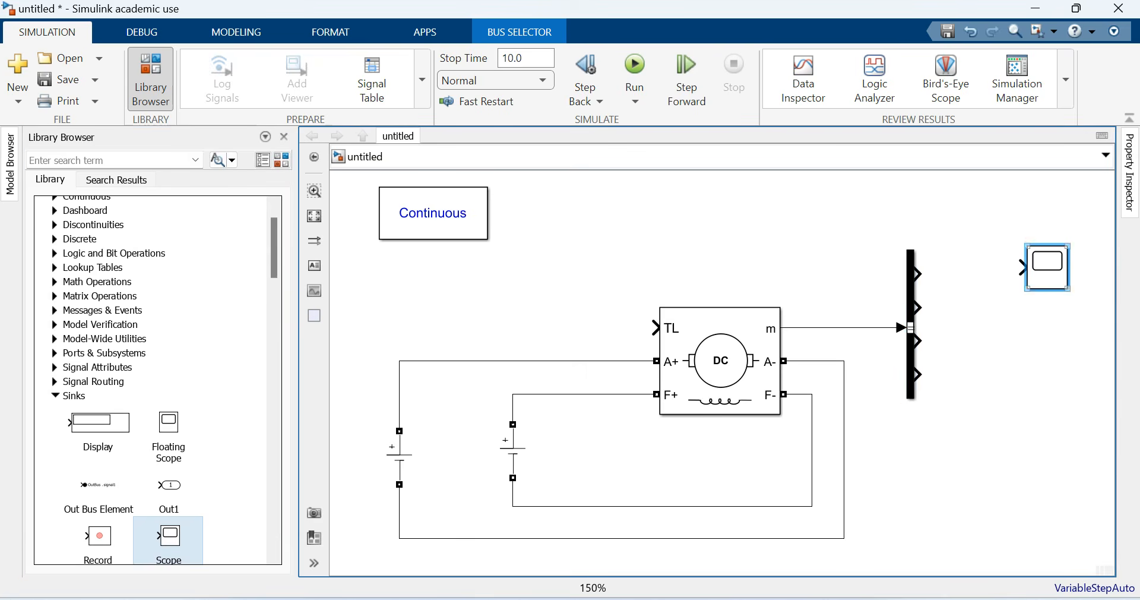
mouse_move(917, 274)
left_mouse_down()
mouse_move(1023, 267)
mouse_move(1060, 307)
left_mouse_up()
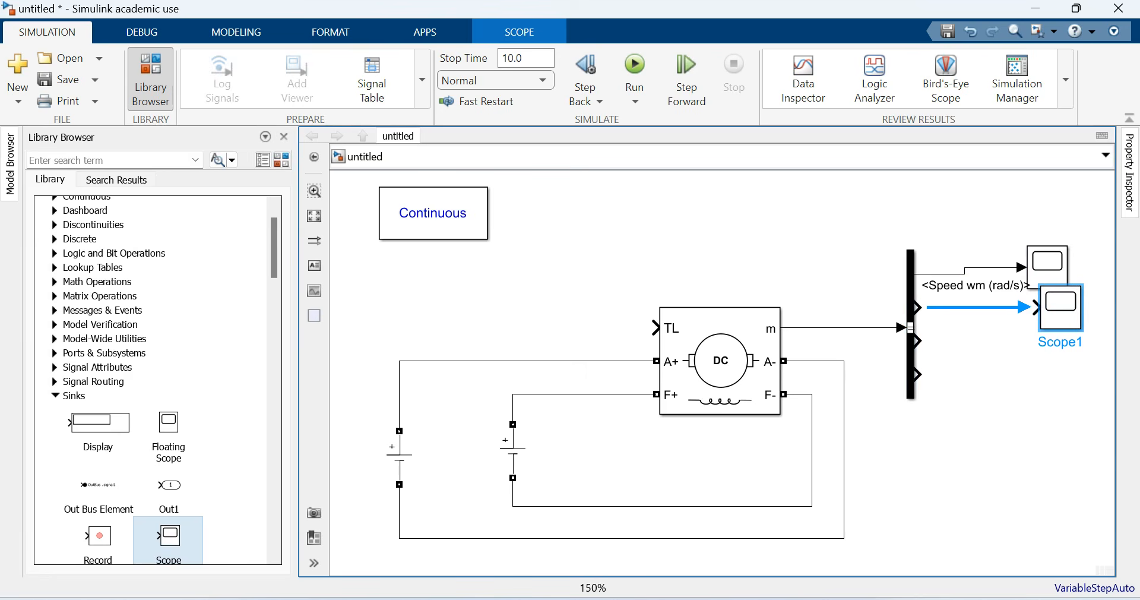
left_click(1034, 307)
Move the speed and armature current scopes farther from the Bus Selector and lengthen the selector to space out its outputs.
left_click_drag(1047, 266, 1080, 258)
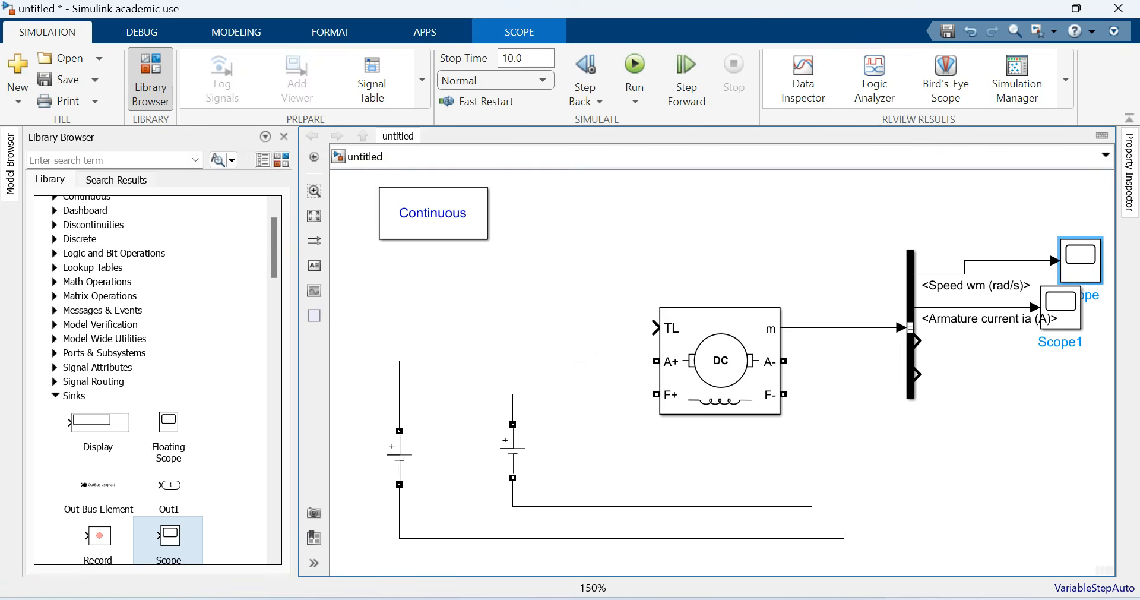
scroll(960, 361, "down", 1)
left_click_drag(1044, 316, 1089, 316)
double_click(918, 359)
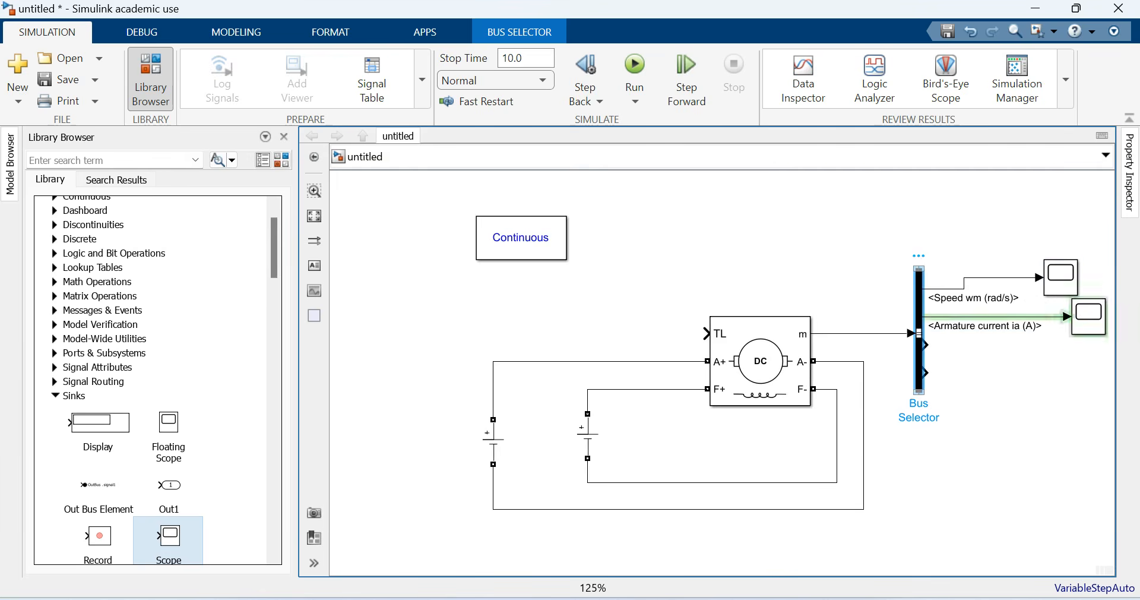
left_click_drag(919, 269, 919, 235)
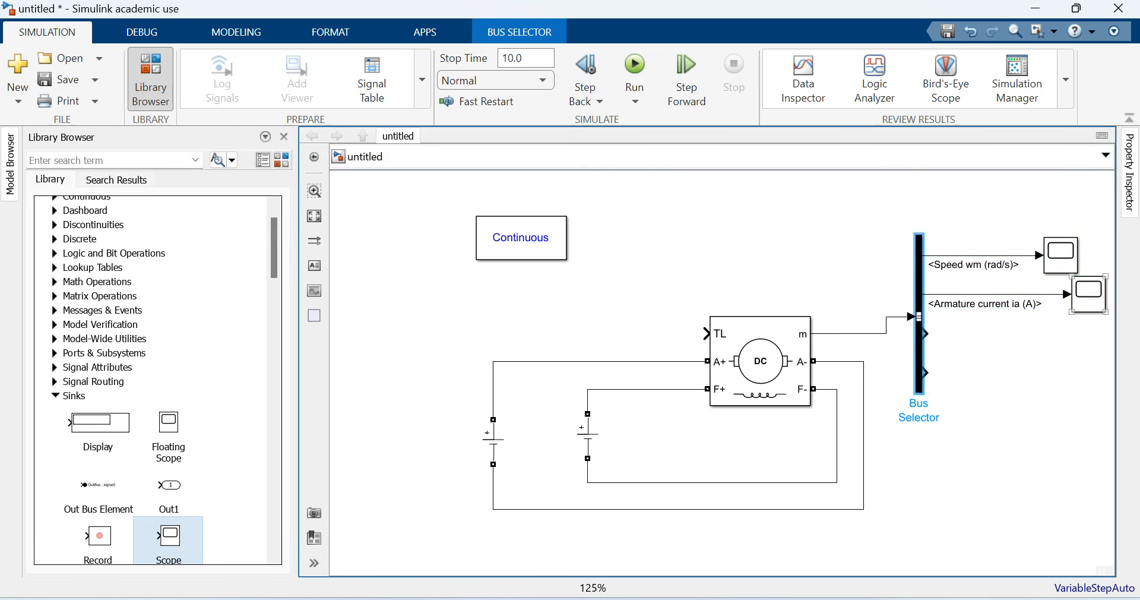
Add two more Scopes and connect them to the field current and electrical torque outputs of the Bus Selector.
left_click_drag(1088, 294, 1077, 373)
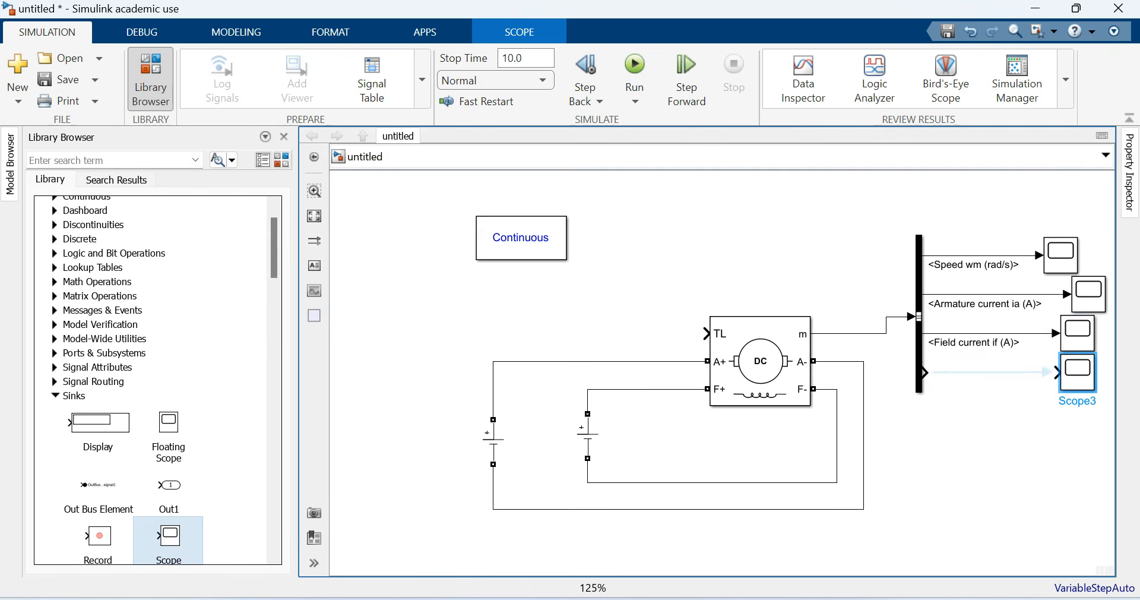
left_click(1046, 372)
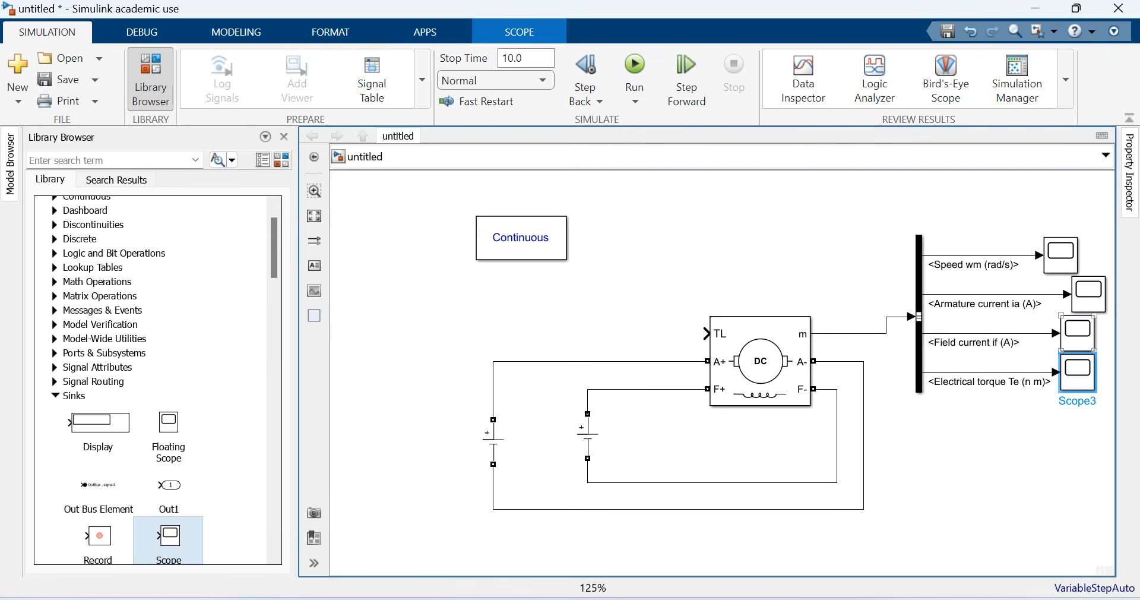
Stagger the four scopes clear of the signal labels and realign the Bus Selector's input with the DC Machine's m output.
left_click_drag(1089, 294, 1031, 294)
left_click_drag(976, 372, 1037, 372)
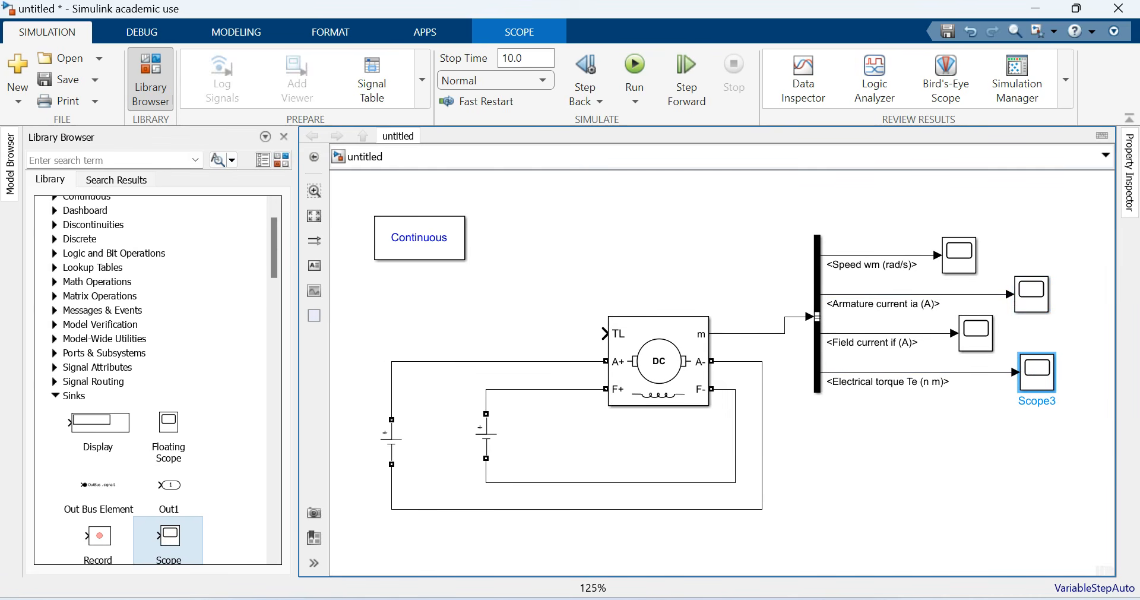
left_click(817, 356)
left_click_drag(817, 357, 817, 373)
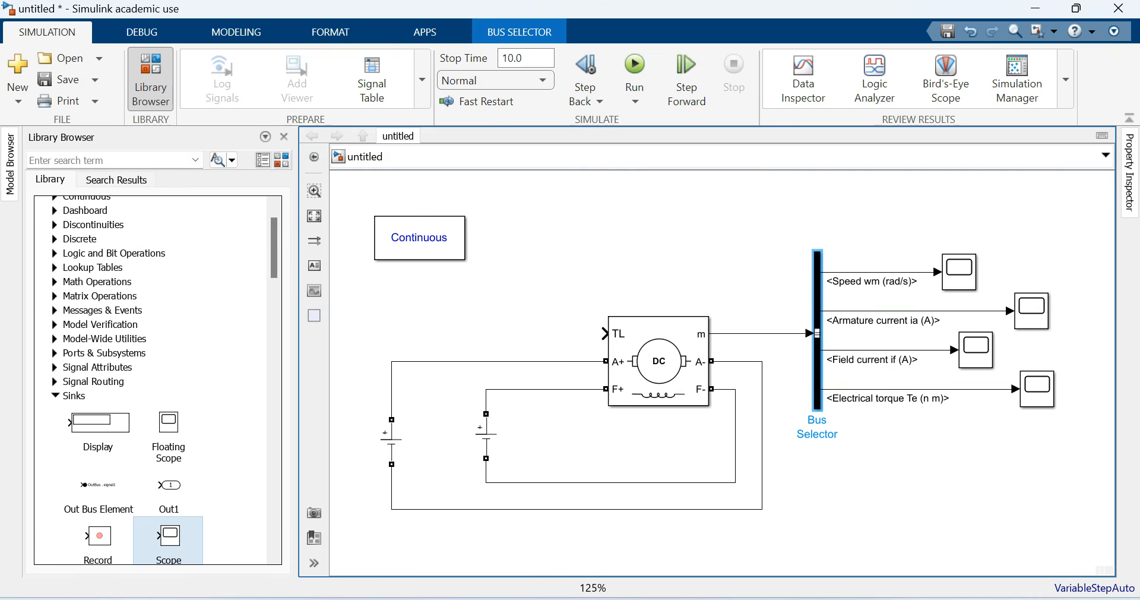
Add a Gain from Commonly Used Blocks above the speed scope and feed it from a branch of the speed signal.
left_click_drag(274, 247, 274, 242)
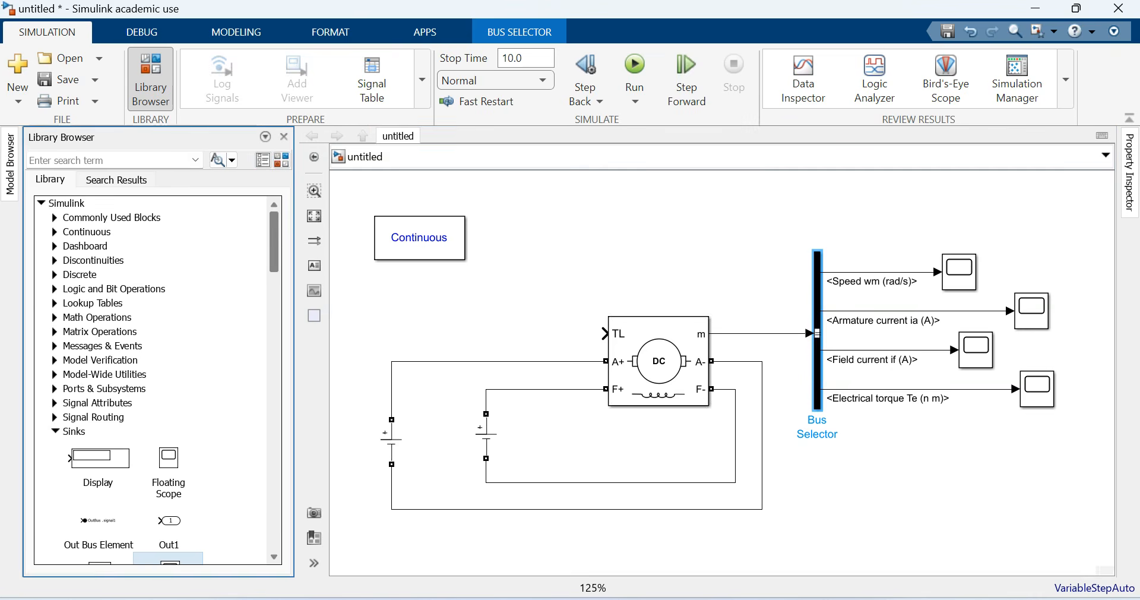
left_click(55, 217)
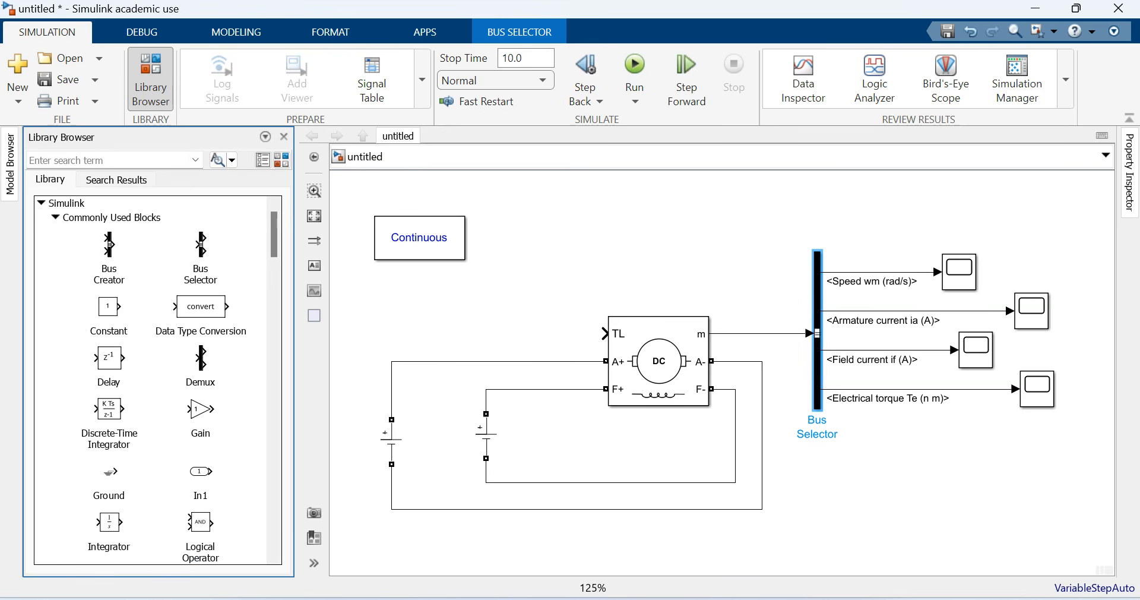
left_click_drag(200, 410, 860, 272)
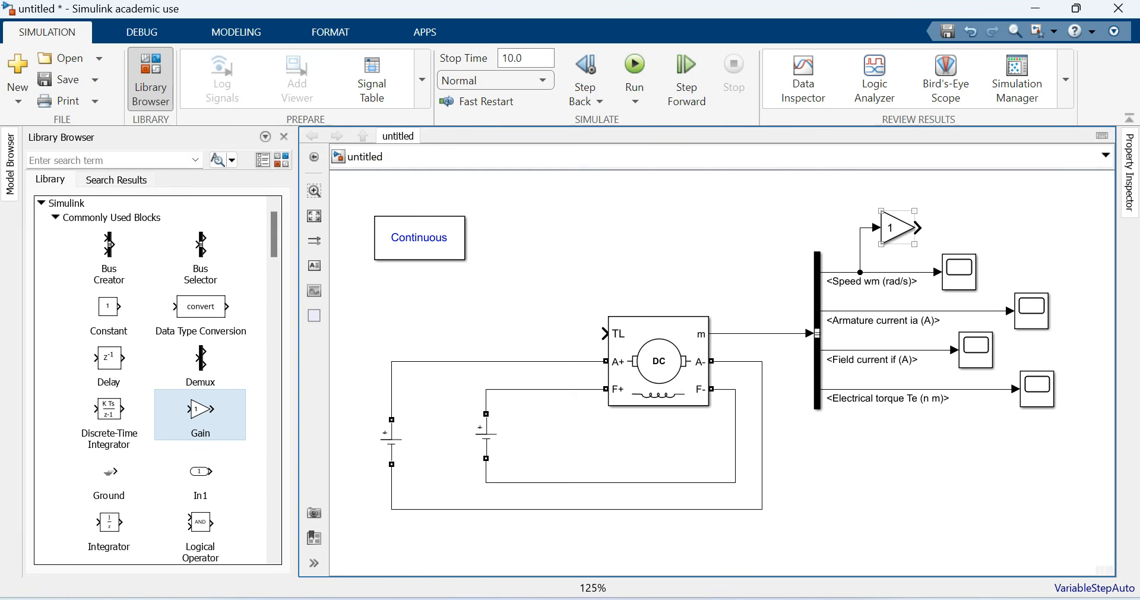
Set the Gain block's value to 60/(2*pi) to convert the speed from rad/s to rpm.
double_click(899, 228)
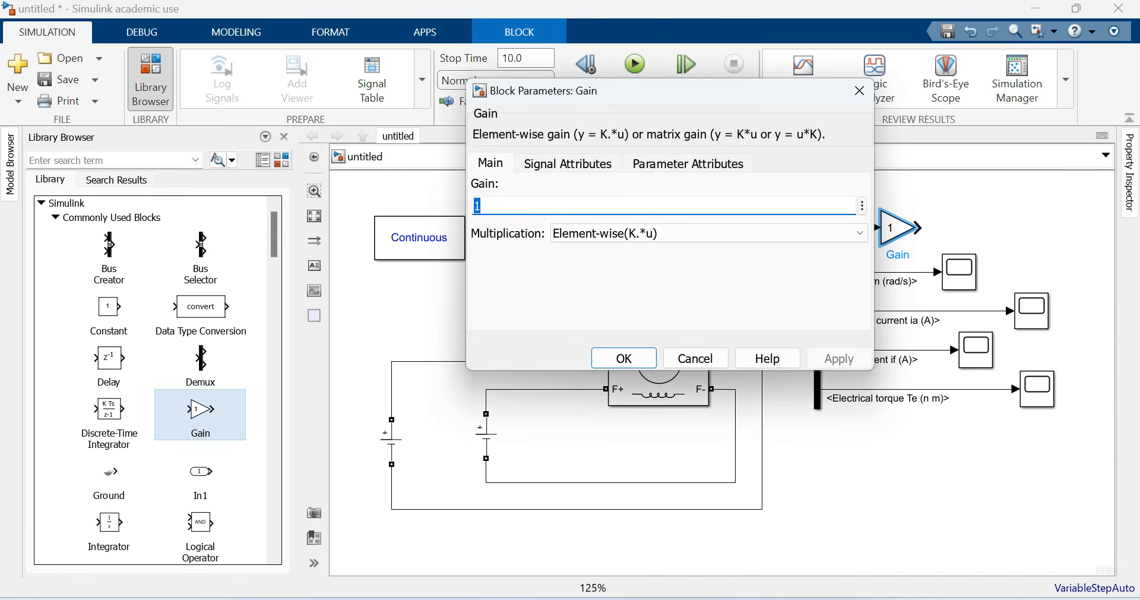
type("60")
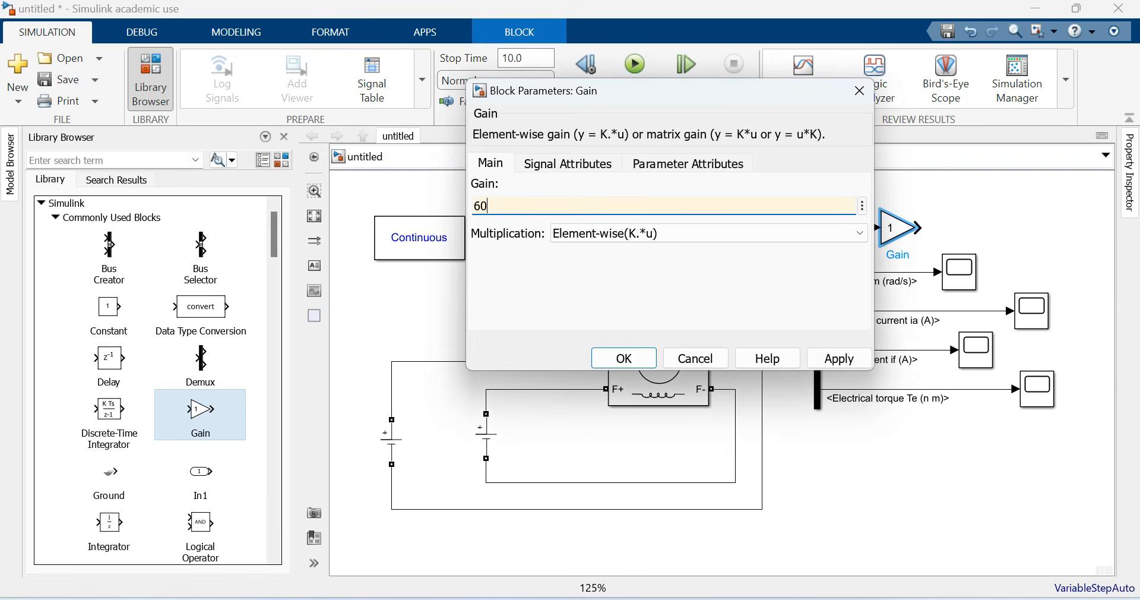
type("/(2*pi)")
left_click(839, 358)
left_click(624, 358)
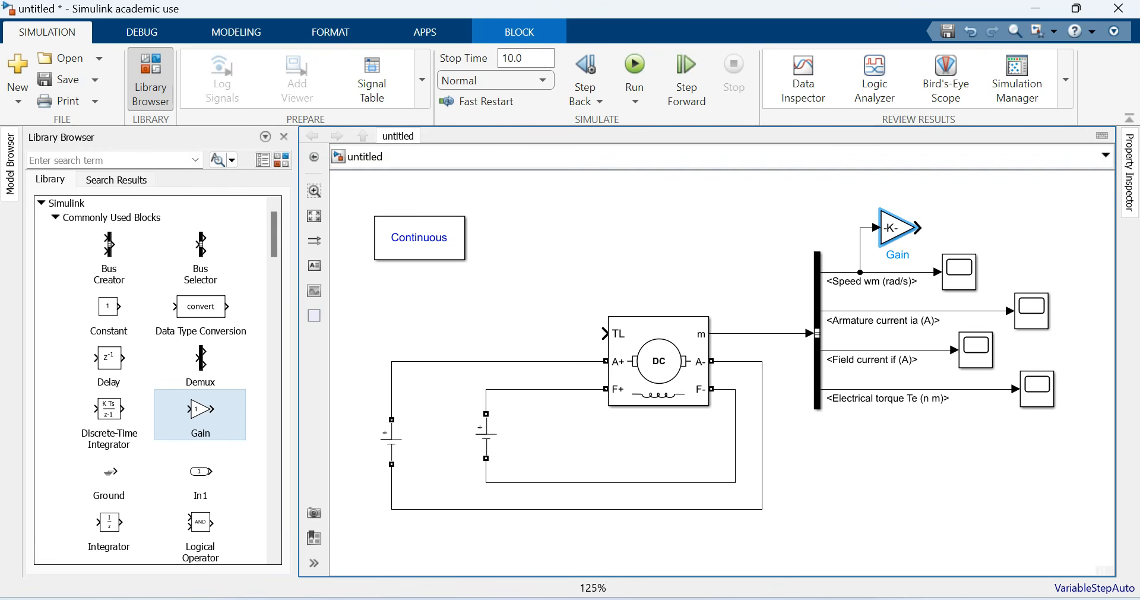
Add a Display from Simulink's Sinks and connect the Gain output to it.
left_click(55, 431)
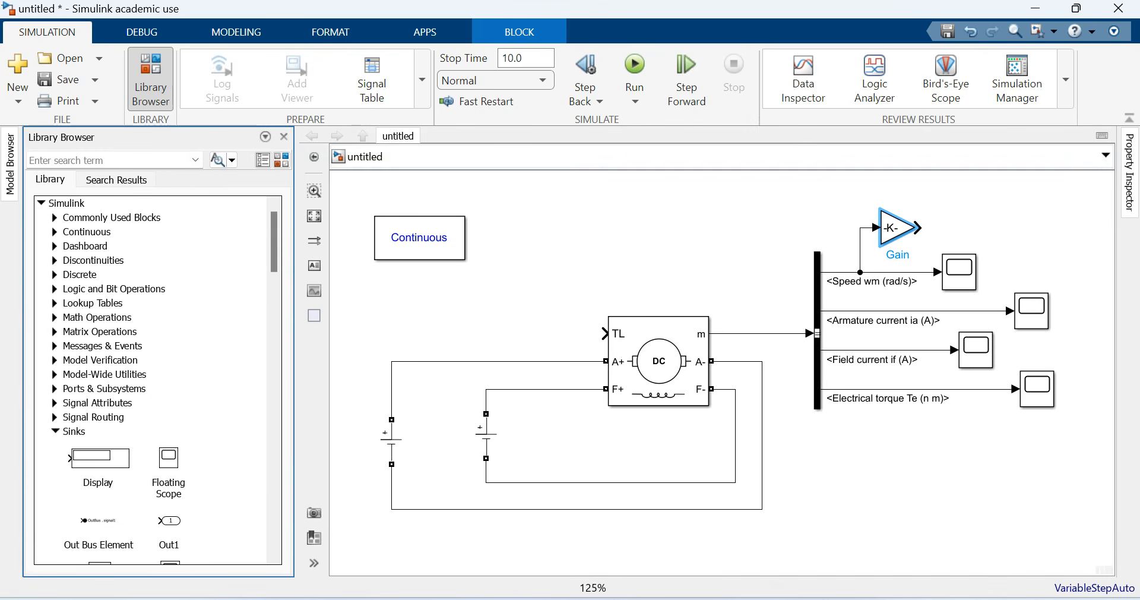
left_click_drag(99, 462, 1026, 222)
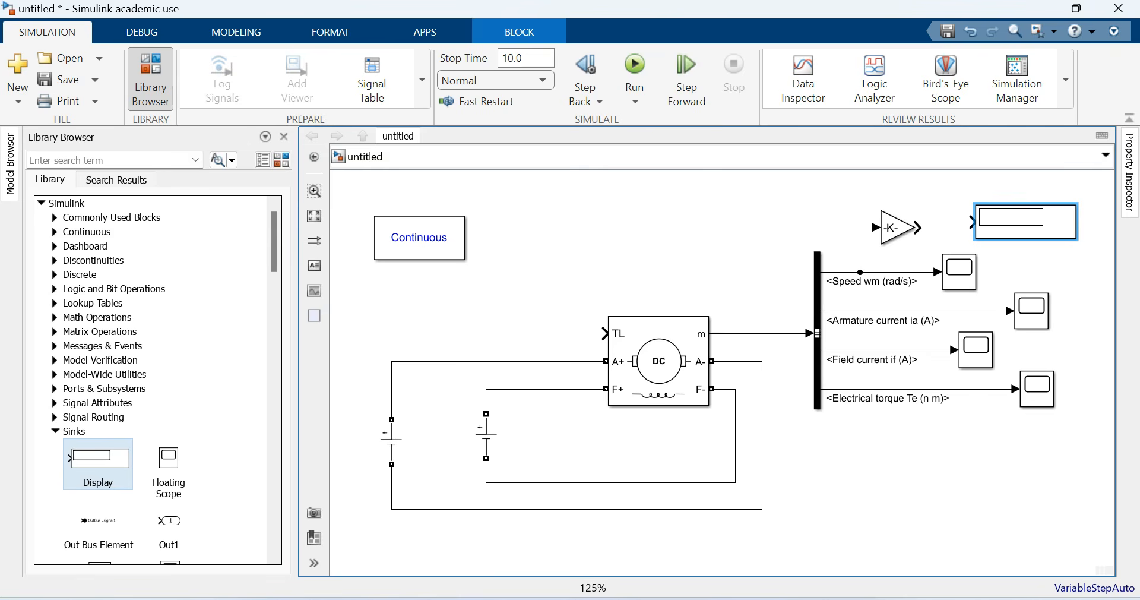
left_click_drag(918, 227, 1031, 228)
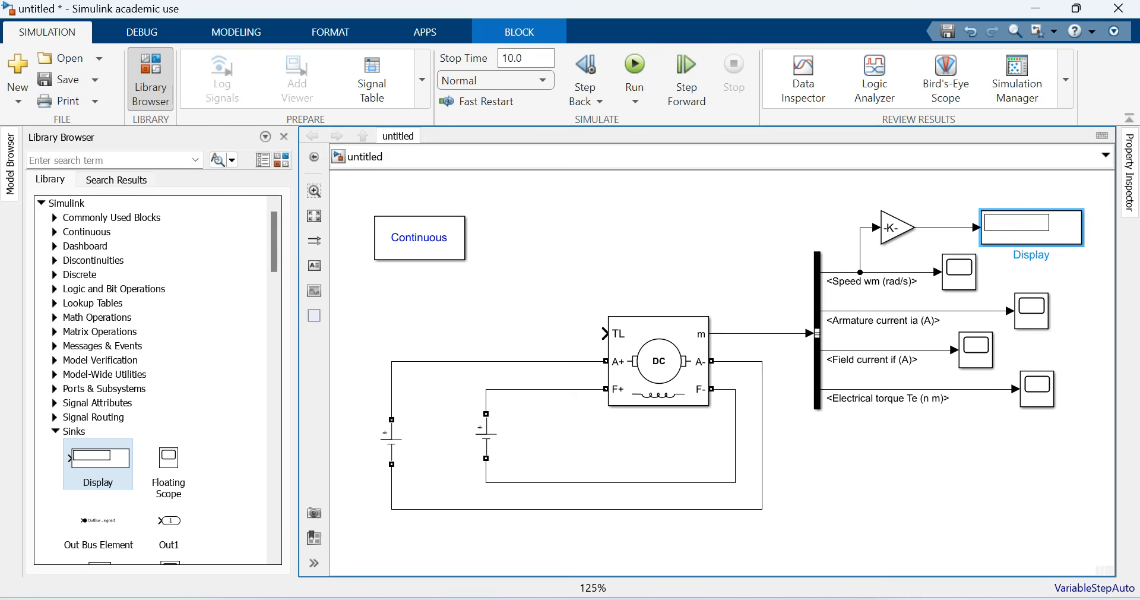
Add a Constant from Commonly Used Blocks, connect it to the DC Machine's TL input, and close the block library.
left_click(55, 217)
left_click_drag(108, 306, 604, 333)
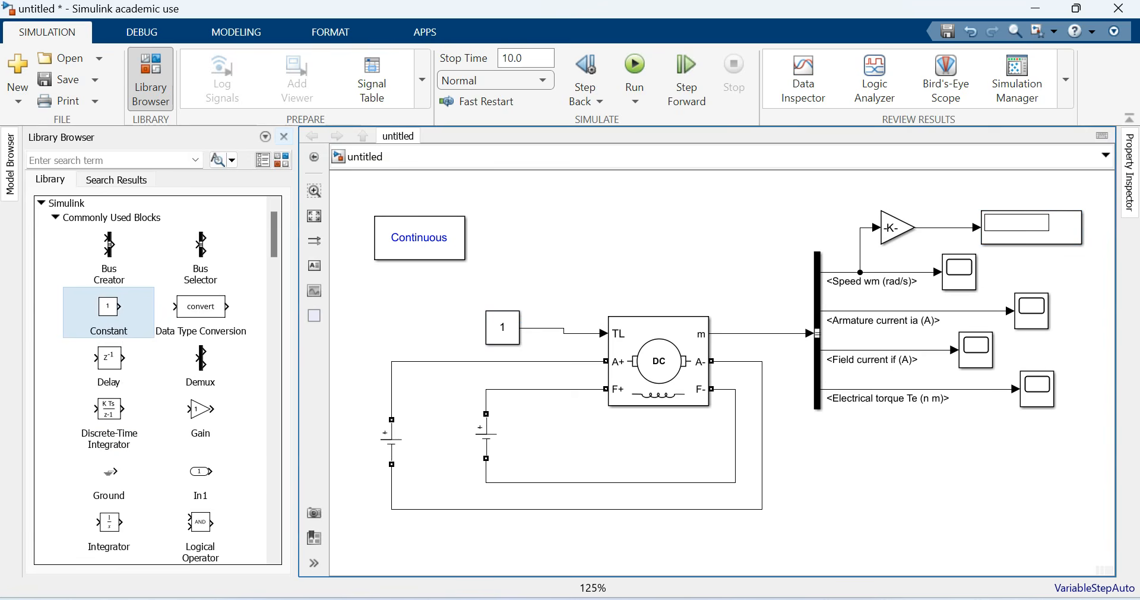
left_click(284, 136)
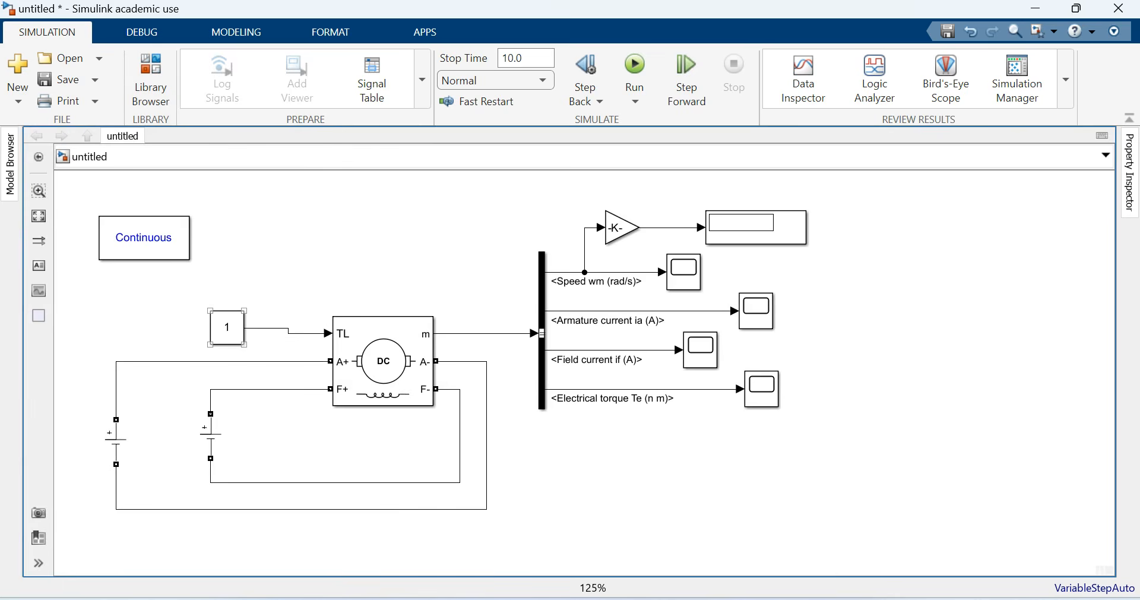
Set the value of the Constant feeding the load torque input to 10.
double_click(226, 327)
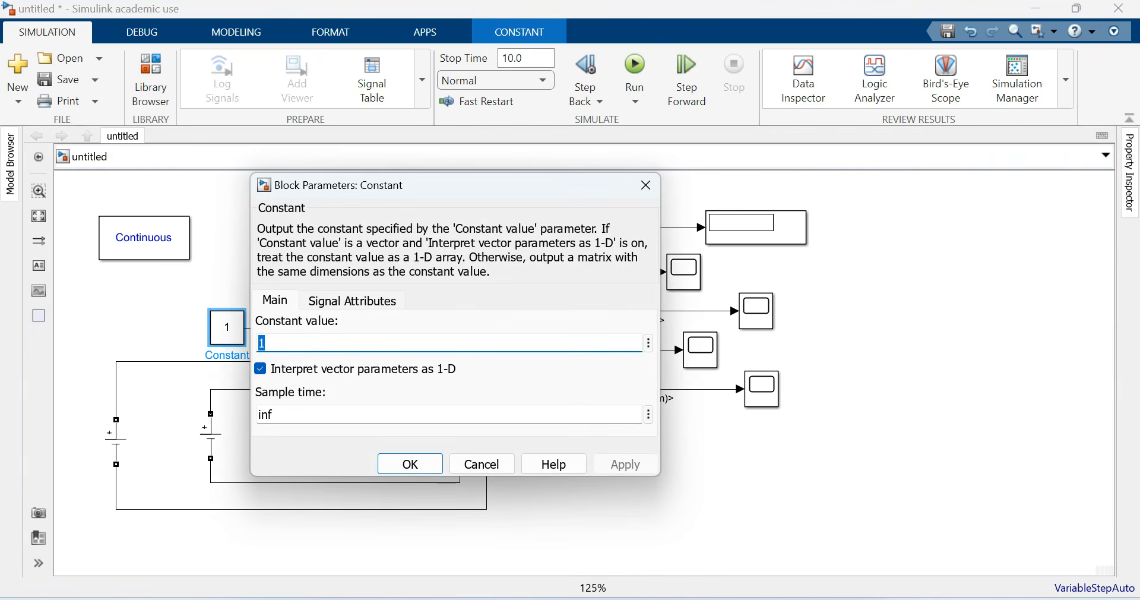
type("10")
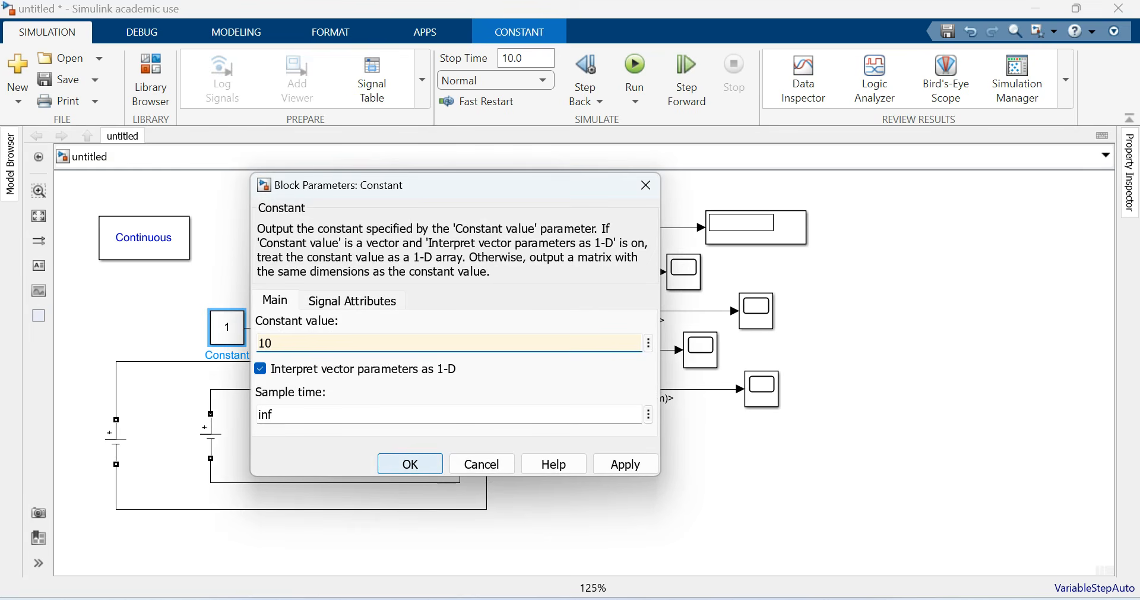
left_click(625, 464)
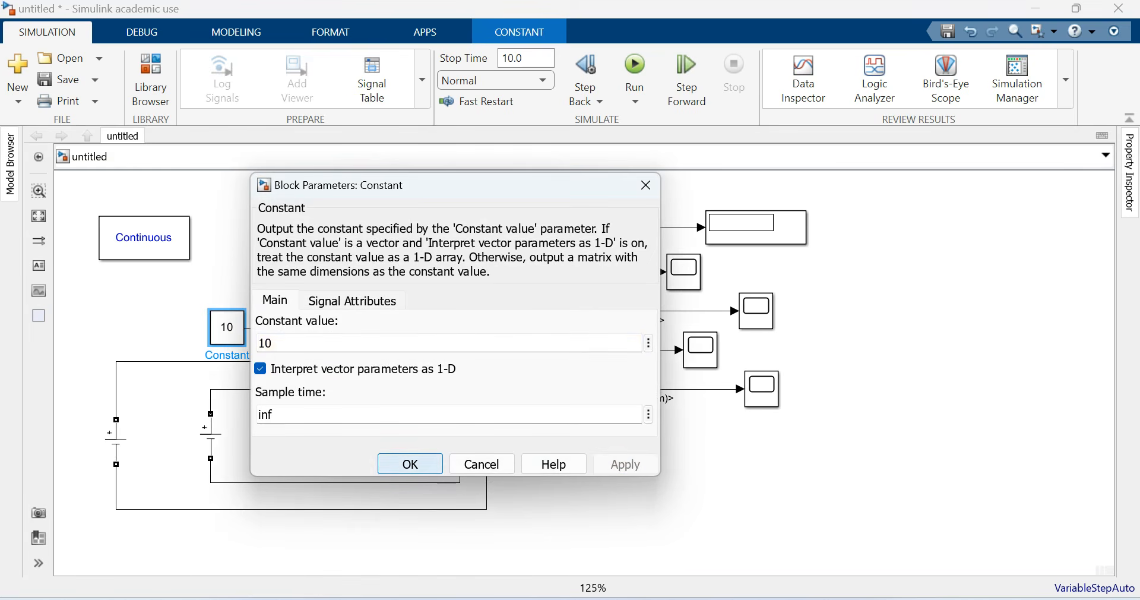
left_click(410, 464)
Check the parameters of both DC voltage sources and the DC Machine, and run the simulation.
double_click(210, 436)
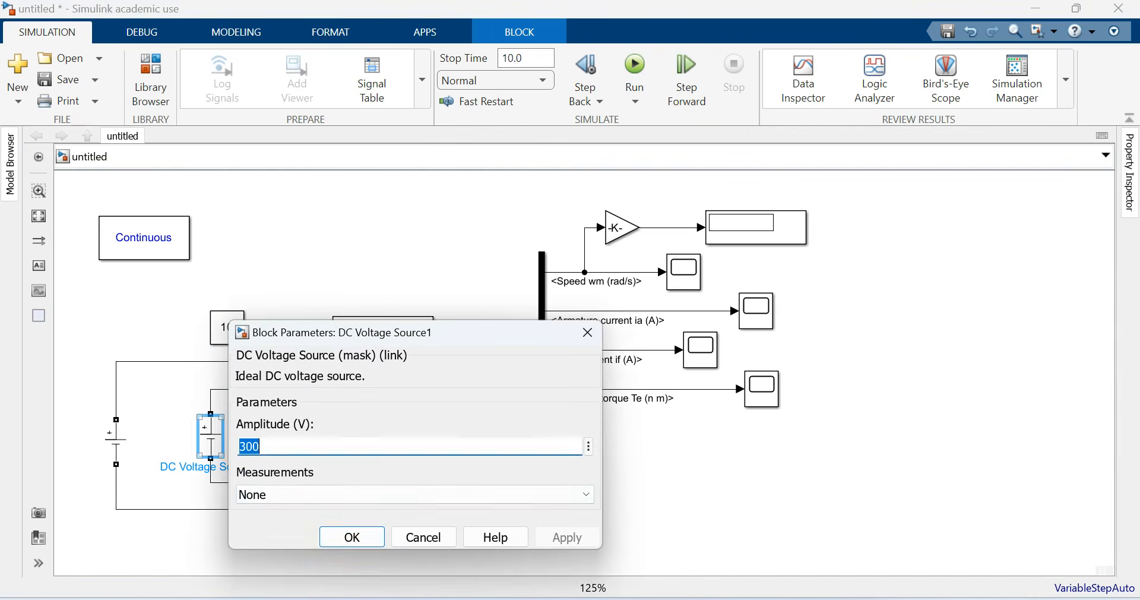
left_click(351, 536)
double_click(116, 440)
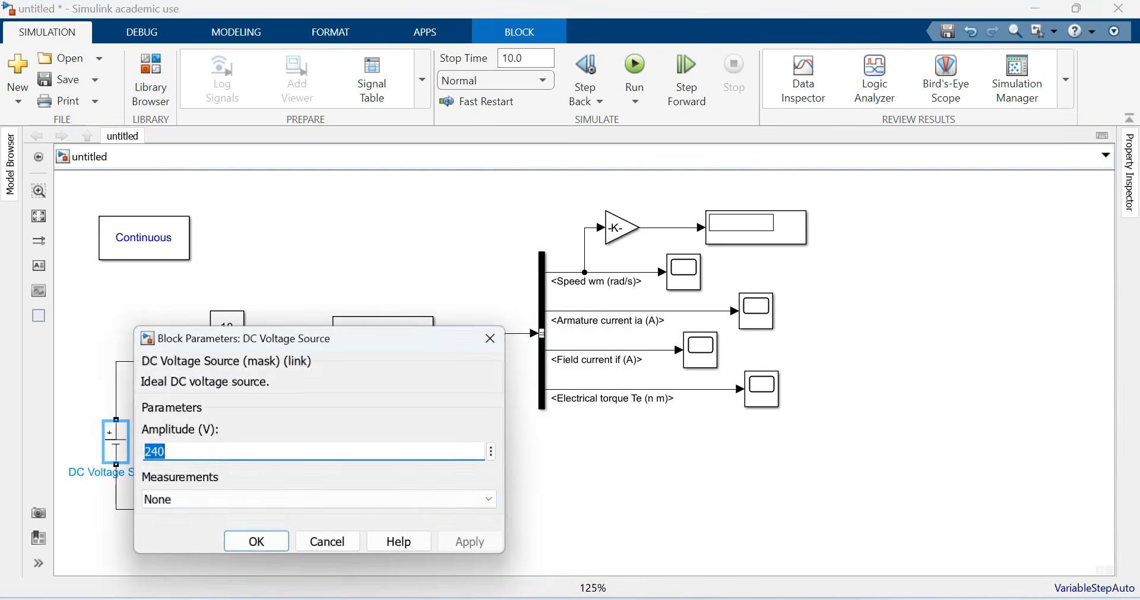
left_click(256, 542)
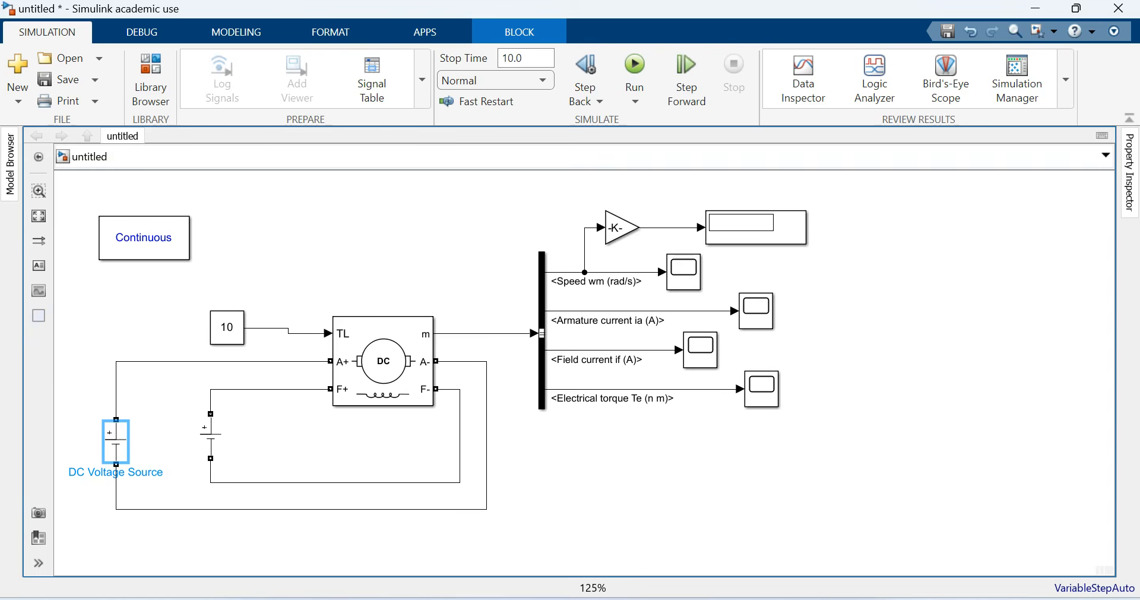
double_click(383, 361)
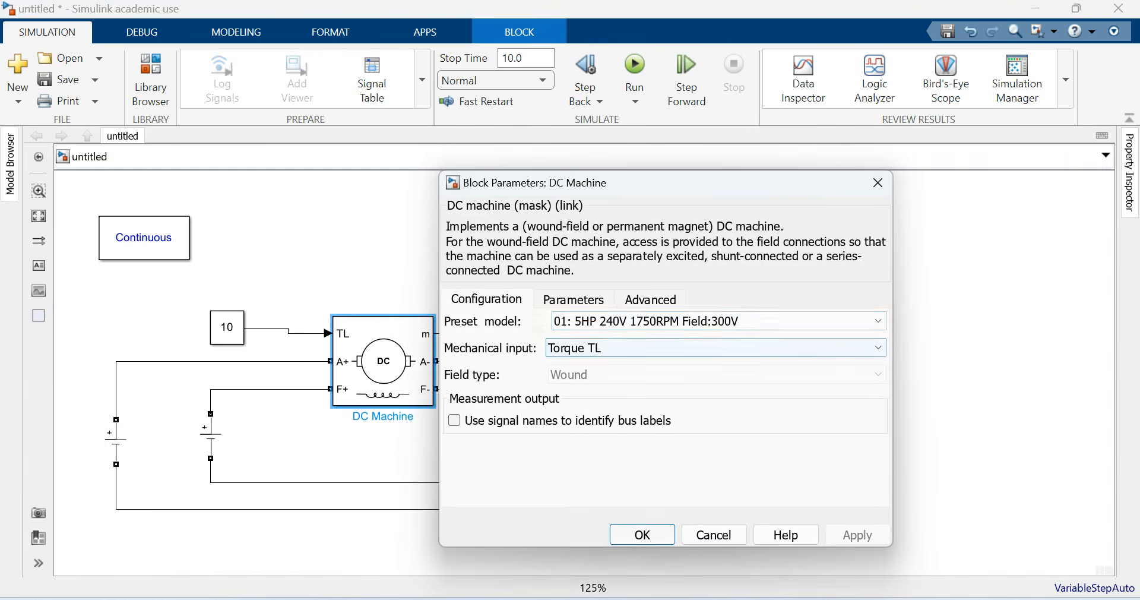
left_click(641, 534)
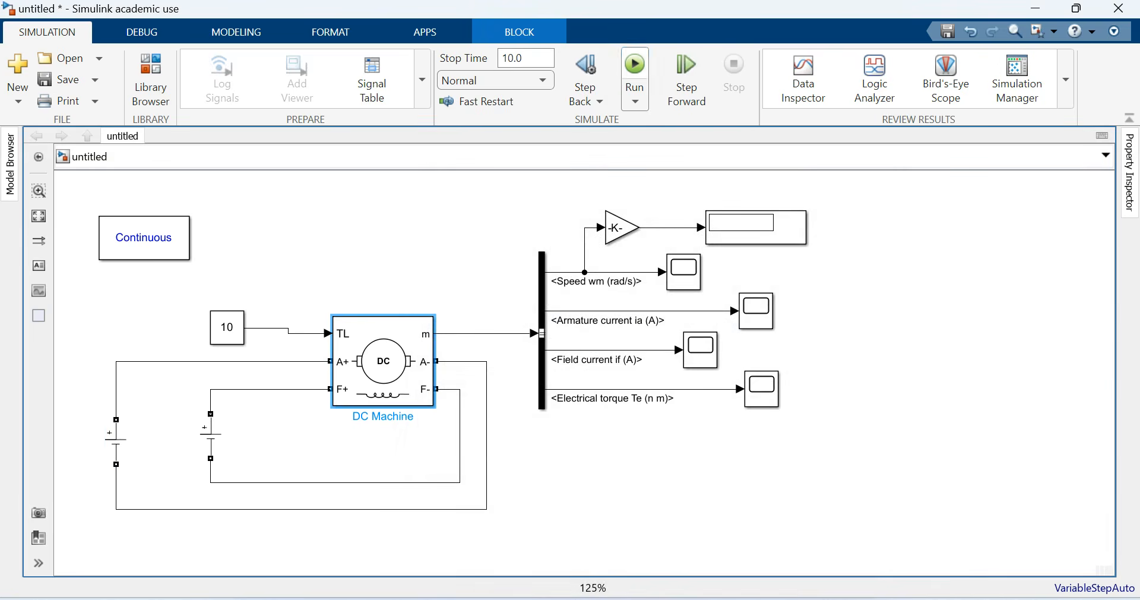
left_click(634, 65)
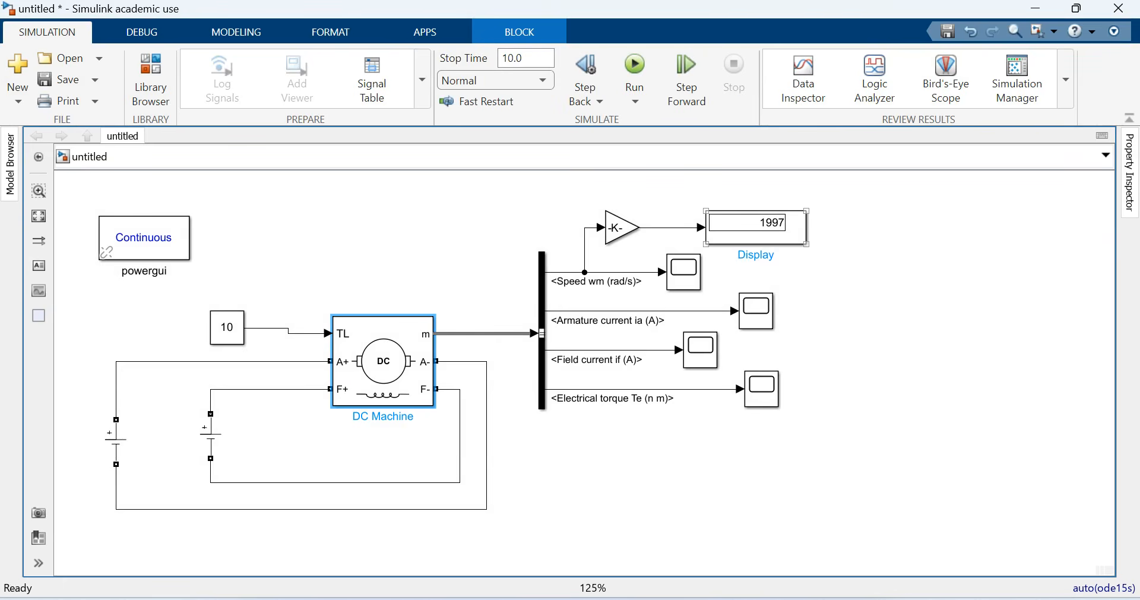
Align the load torque Constant with the TL input, set its value to 15 and run the simulation.
left_click_drag(227, 327, 238, 332)
double_click(238, 333)
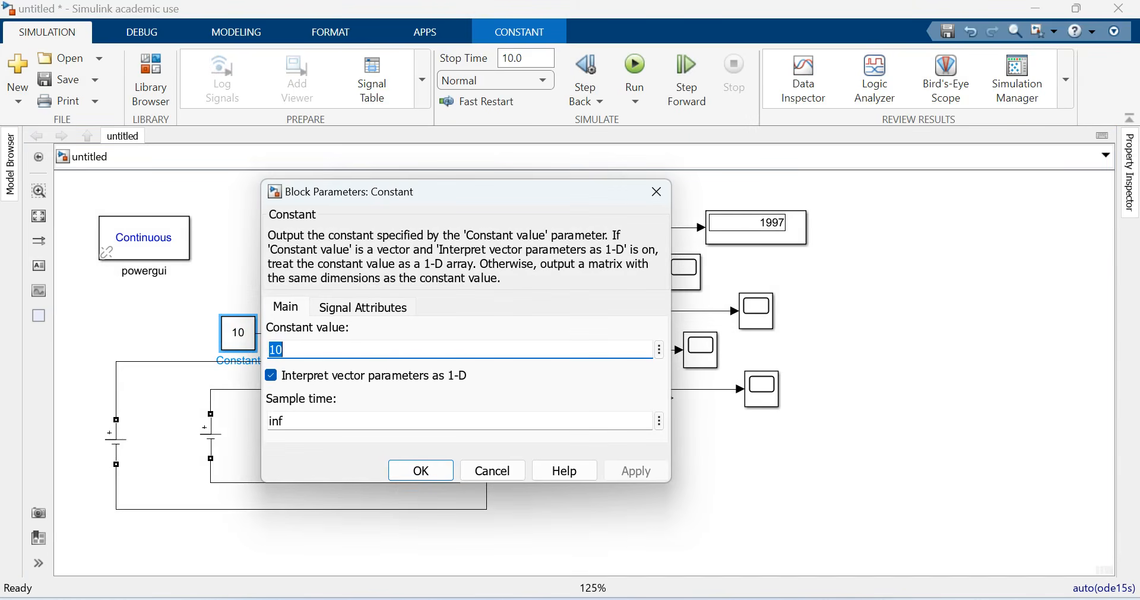
type("15")
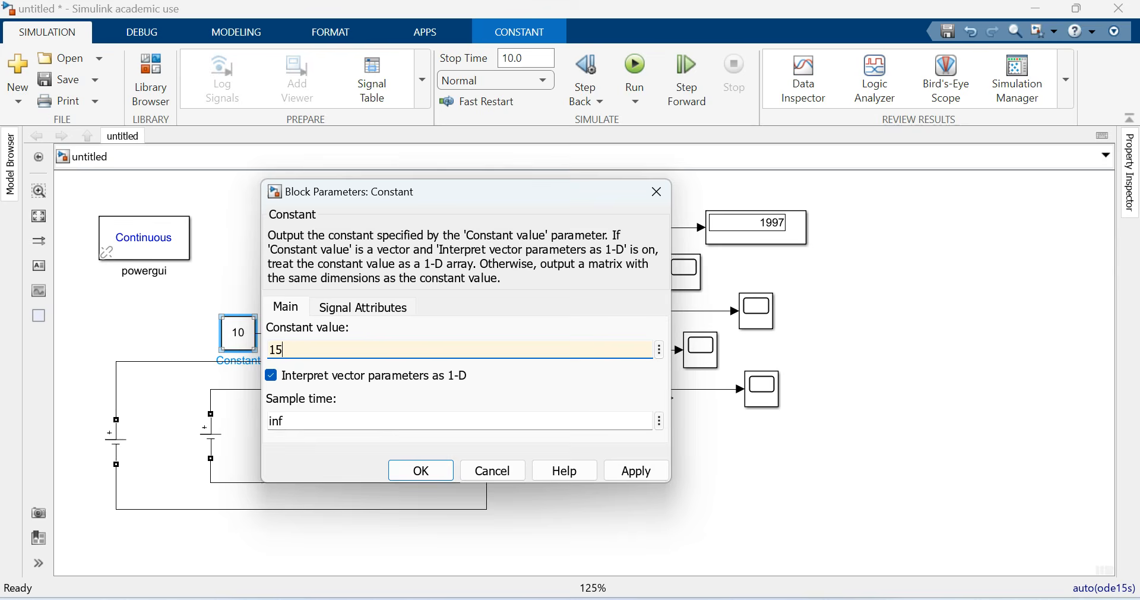
key("Return")
left_click(635, 74)
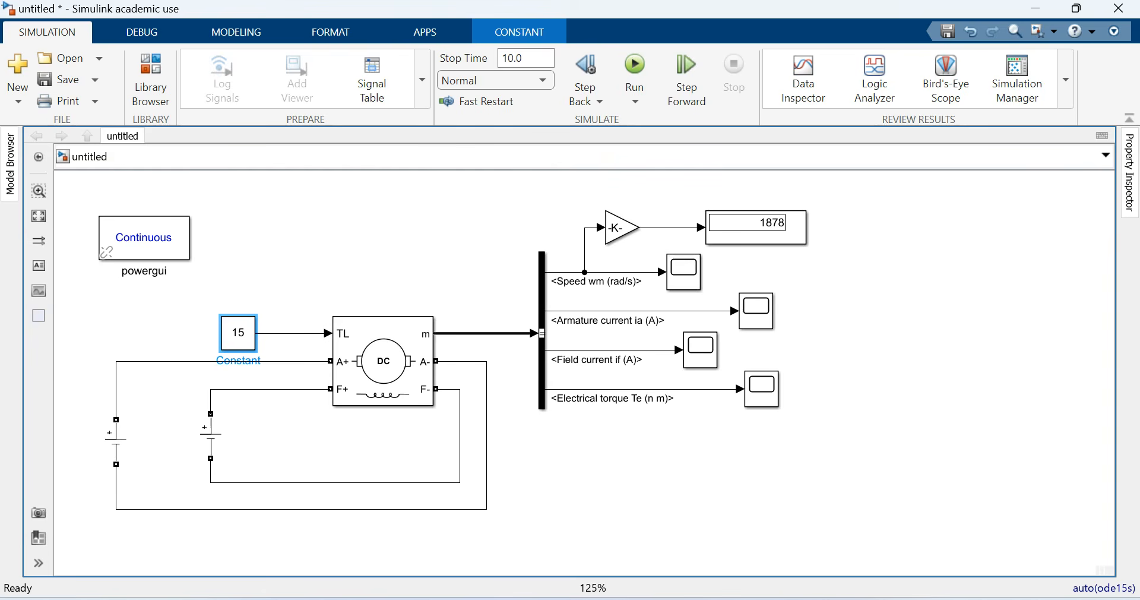
Set the load torque Constant to 18 and run the simulation.
double_click(238, 333)
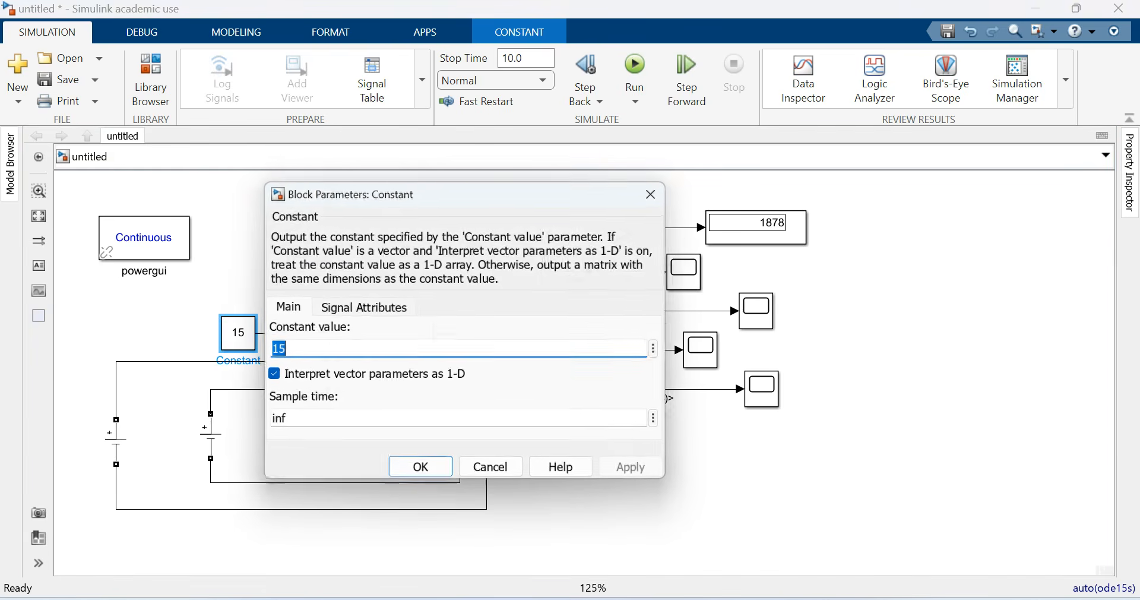
type("18")
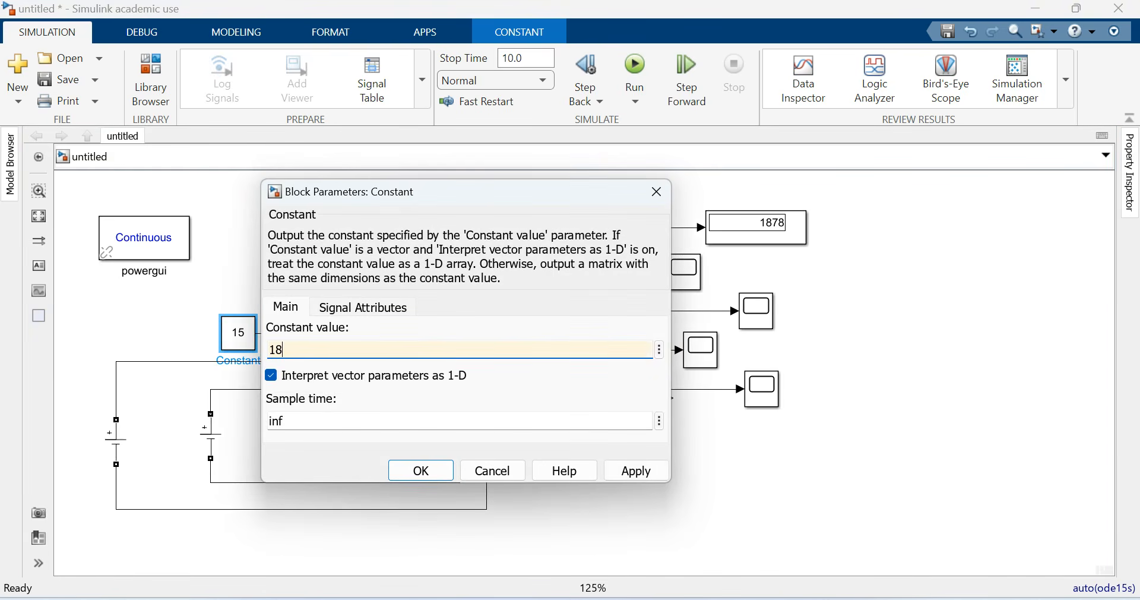
key("Return")
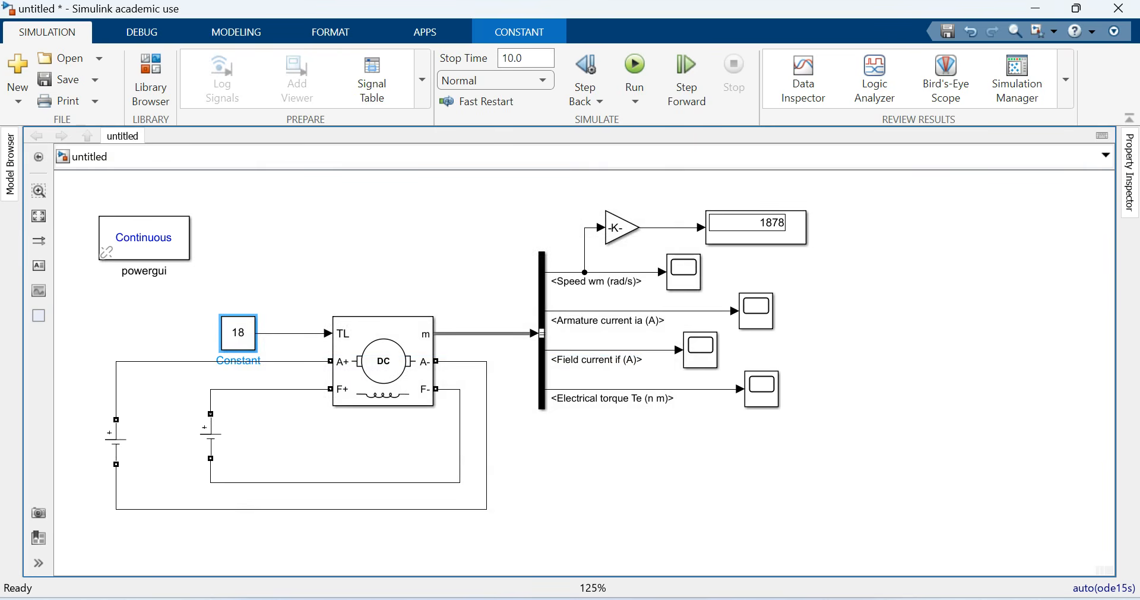
key("ctrl+t")
Set the load torque Constant to 20 and run the simulation.
double_click(237, 333)
type("20")
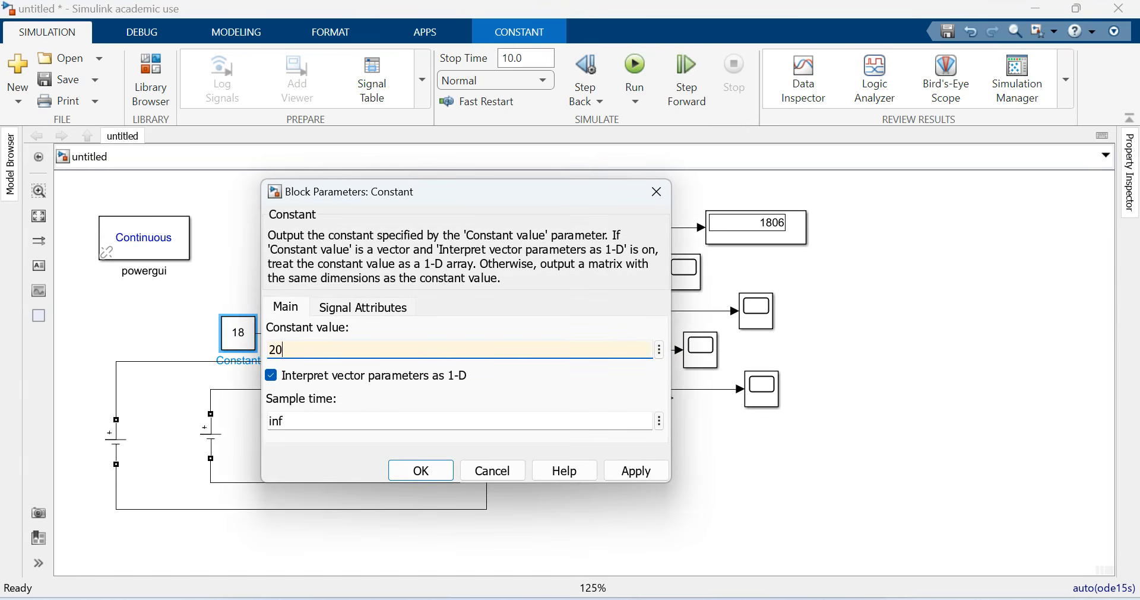
key("Return")
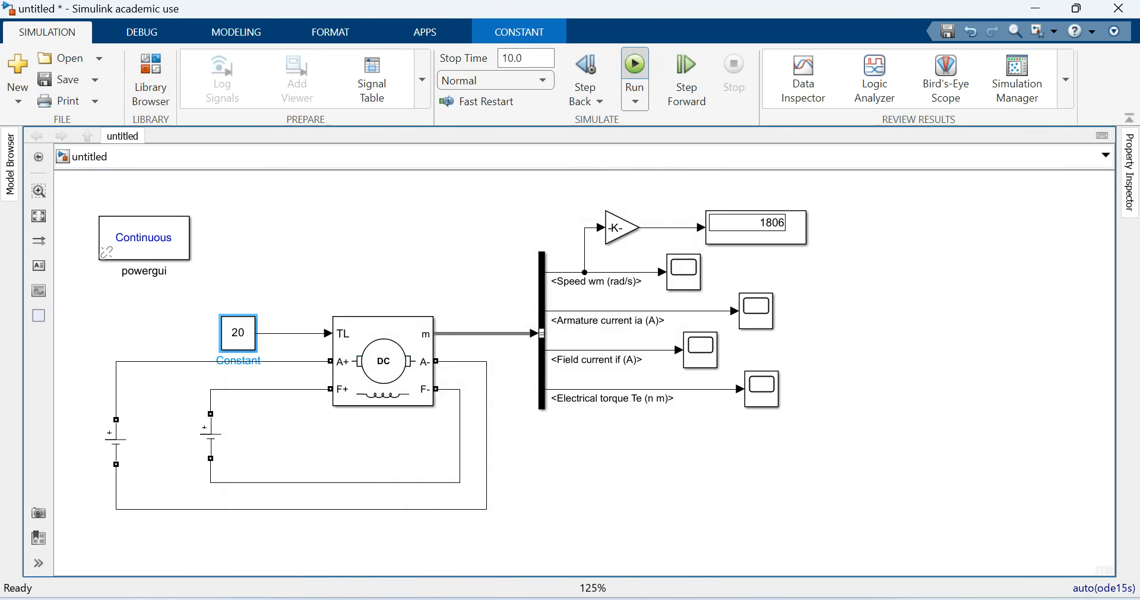
left_click(634, 66)
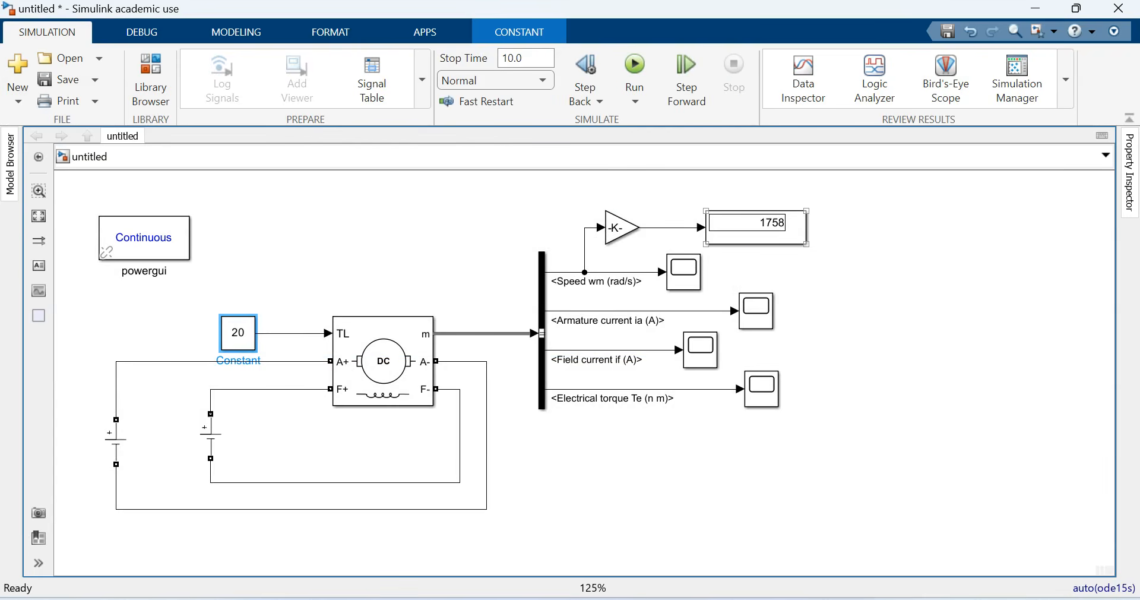
Set the load torque Constant to 20.3 and run the simulation.
left_click(238, 333)
type("20.3")
left_click(309, 261)
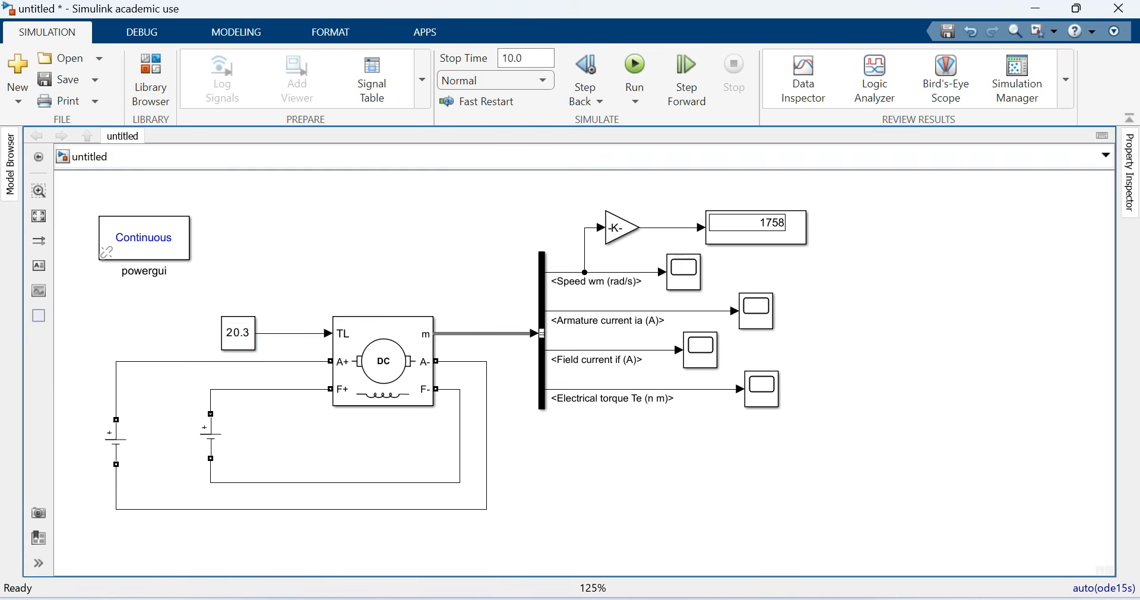
left_click(634, 65)
Shift the armature voltage source slightly toward the field source, set its amplitude to 200 V and run the simulation.
left_click_drag(116, 440, 127, 434)
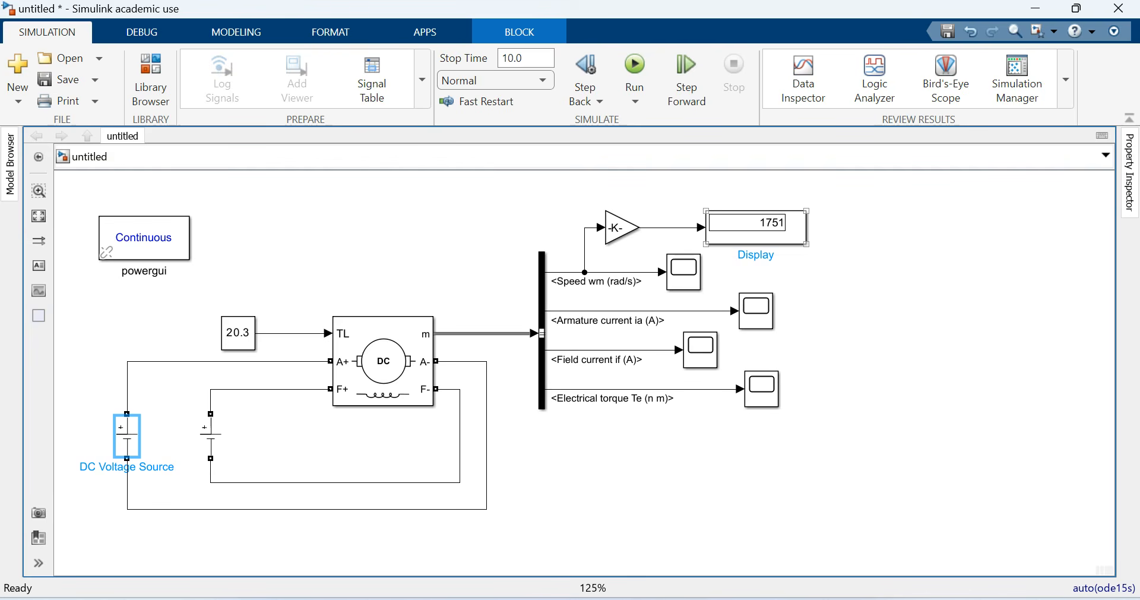
left_click(171, 397)
double_click(127, 436)
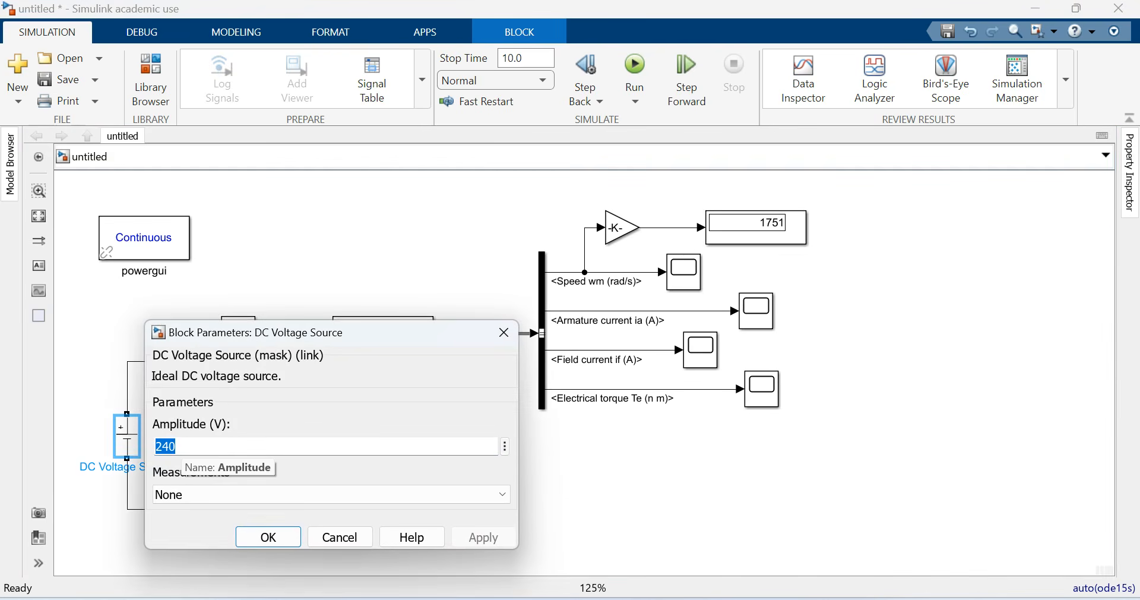
type("200")
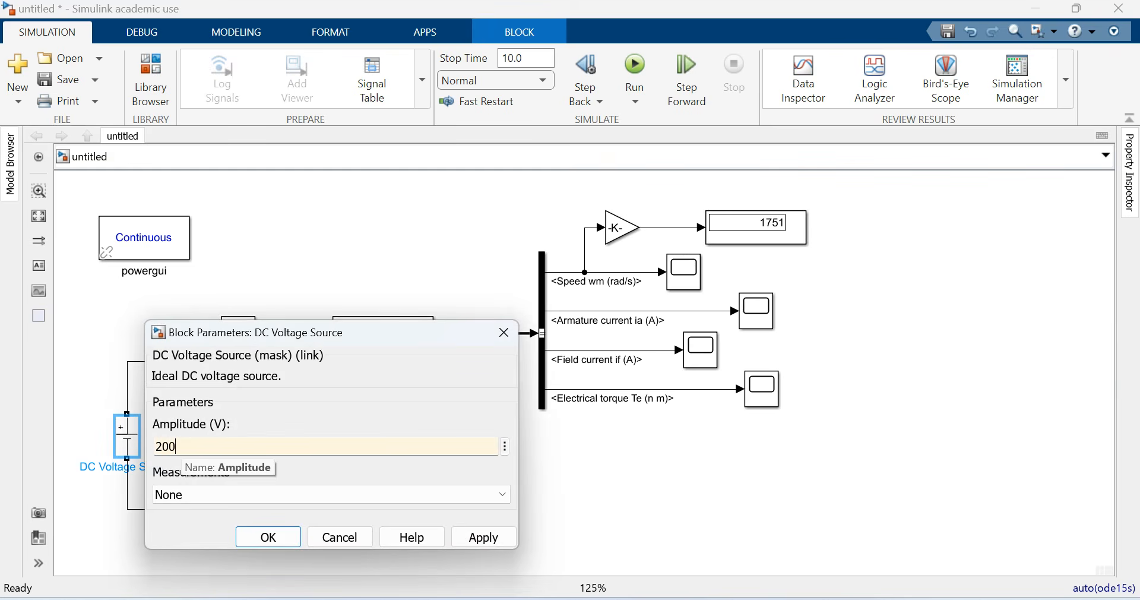
key("Return")
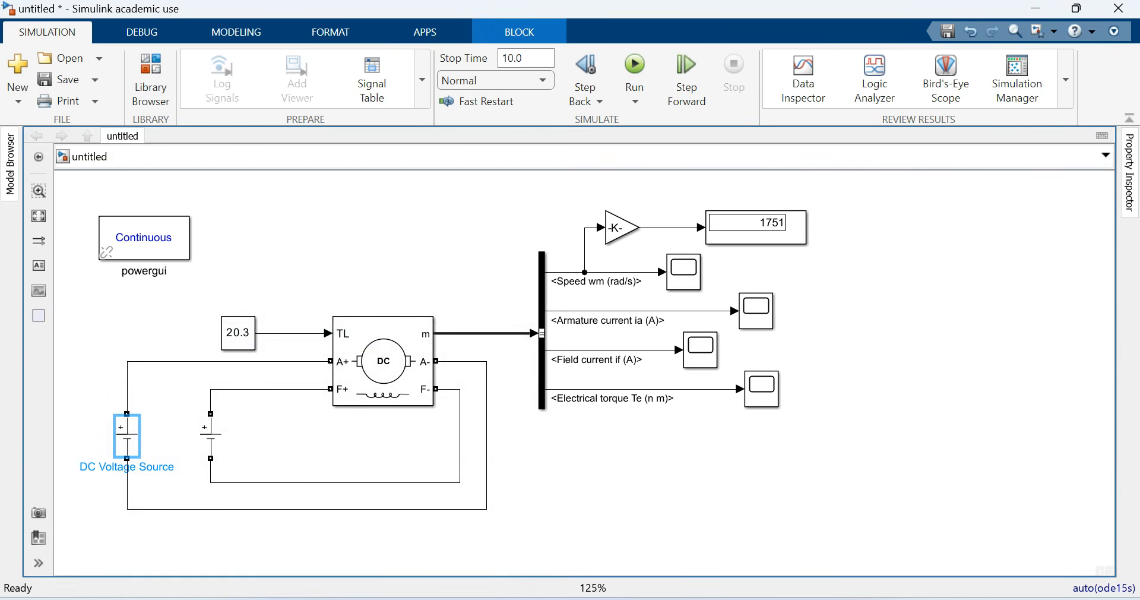
left_click(634, 65)
Set the armature voltage source's amplitude to 210 V and run the simulation.
double_click(126, 436)
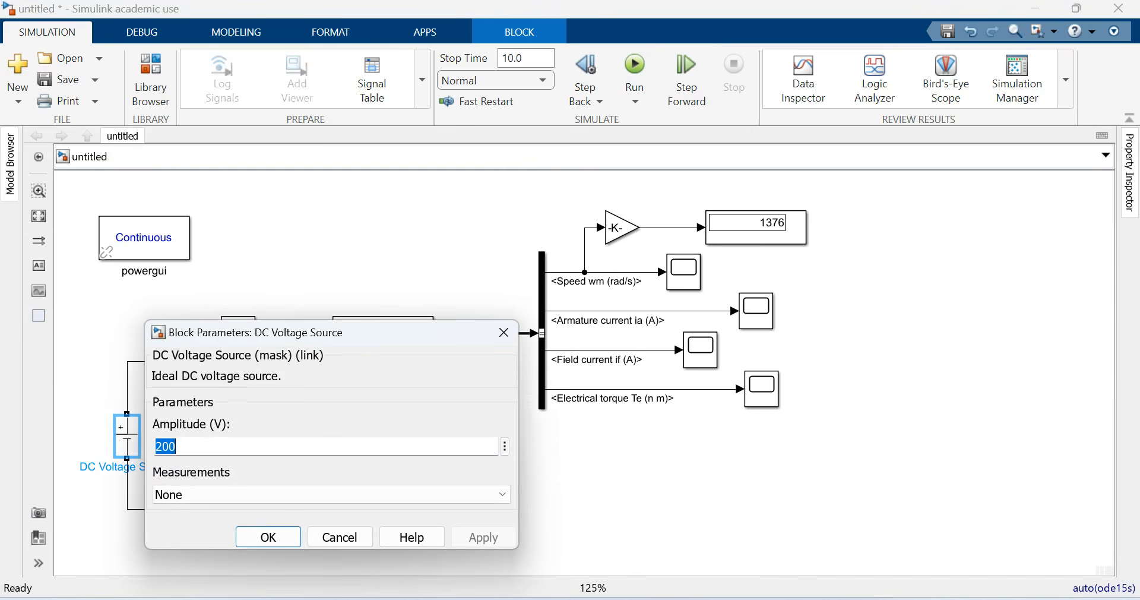
type("210")
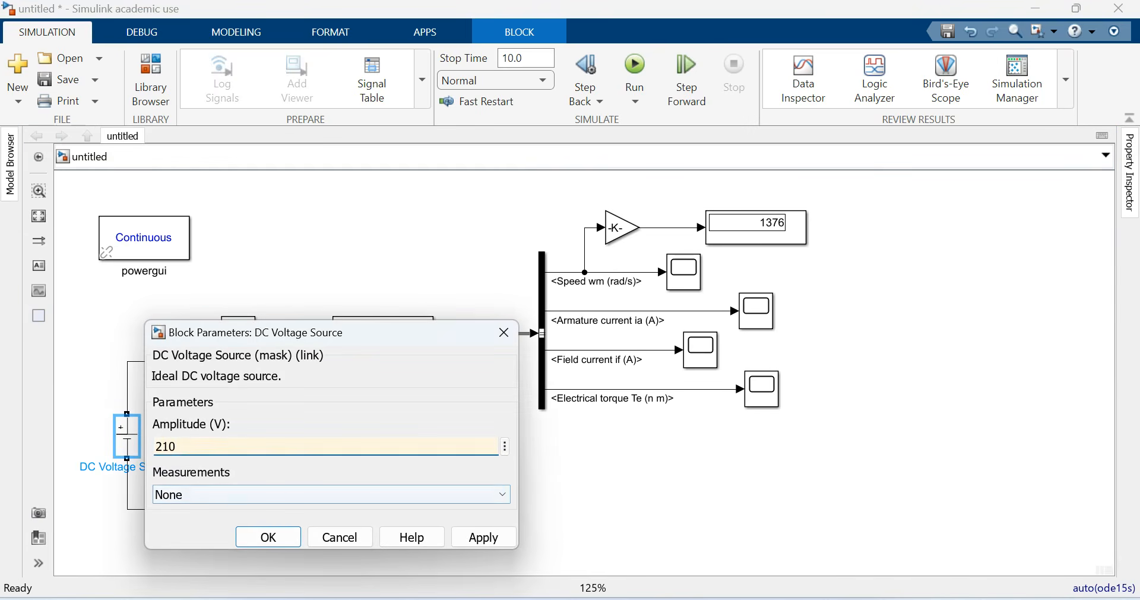
key("Return")
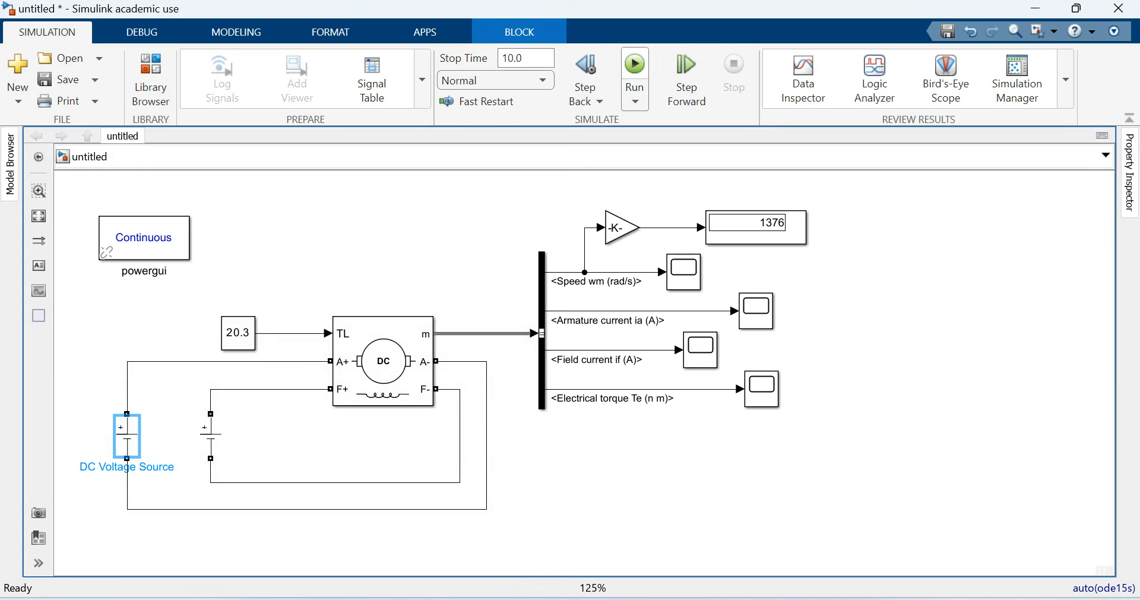
left_click(634, 65)
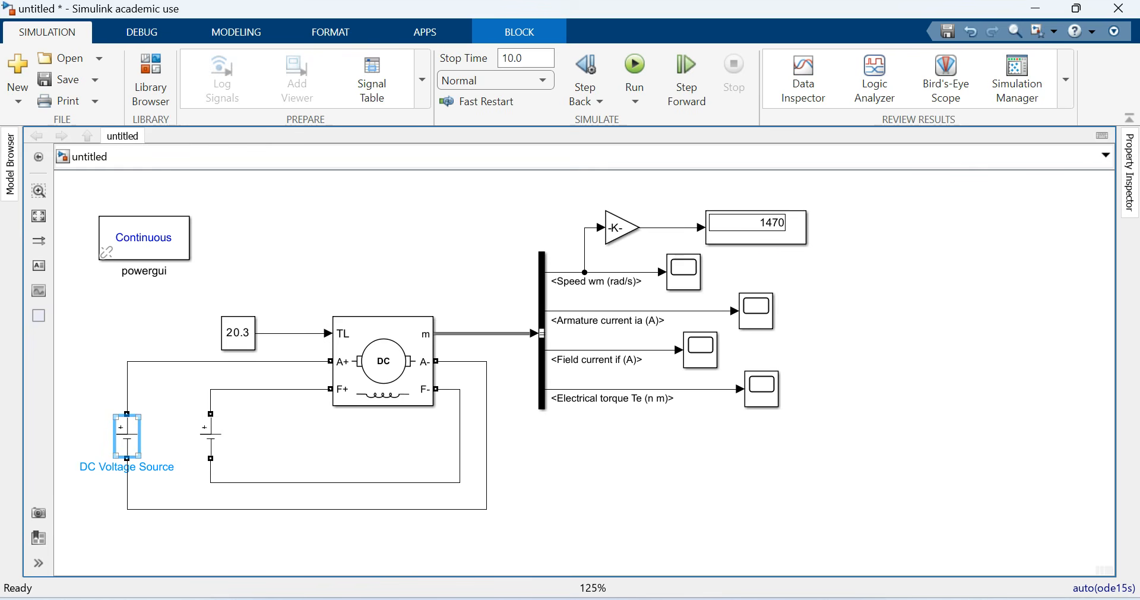
Set the armature voltage source's amplitude to 240 V and run the simulation.
double_click(126, 435)
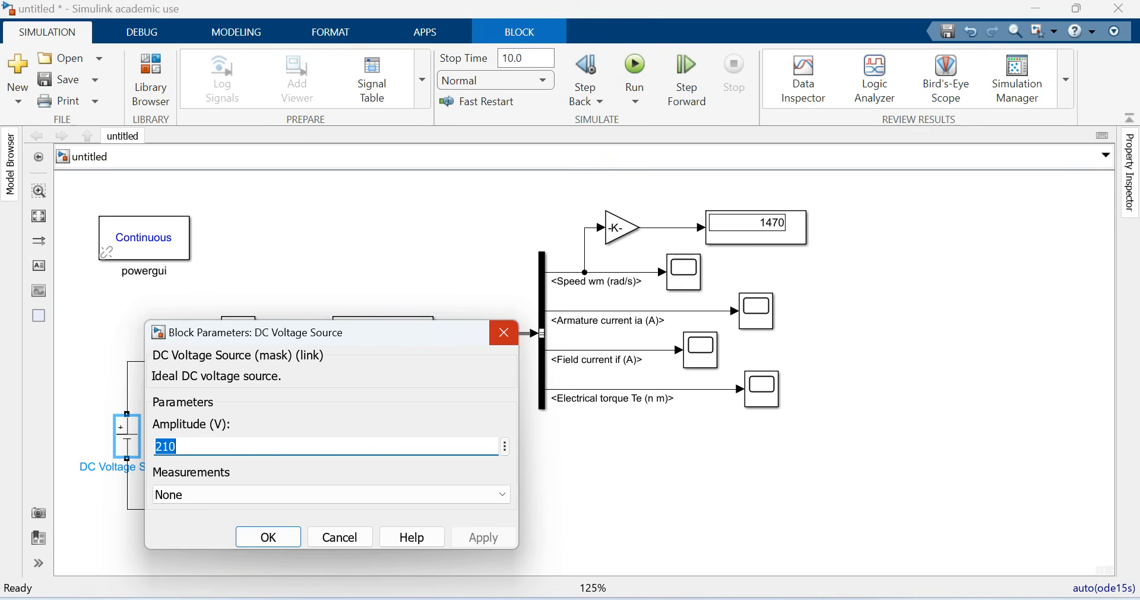
left_click(503, 331)
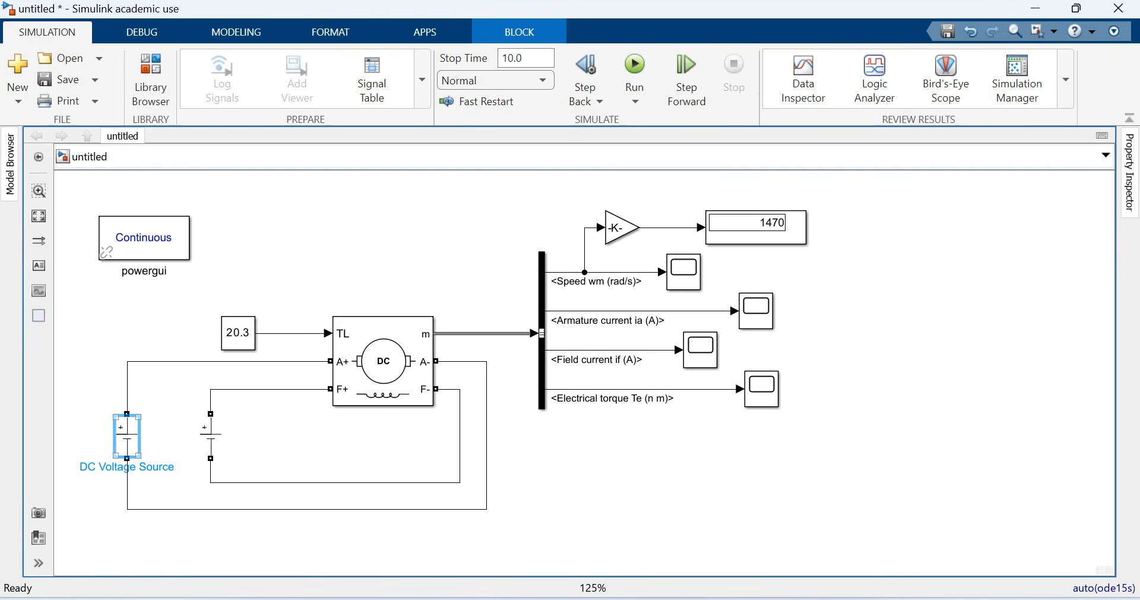
double_click(127, 436)
type("2")
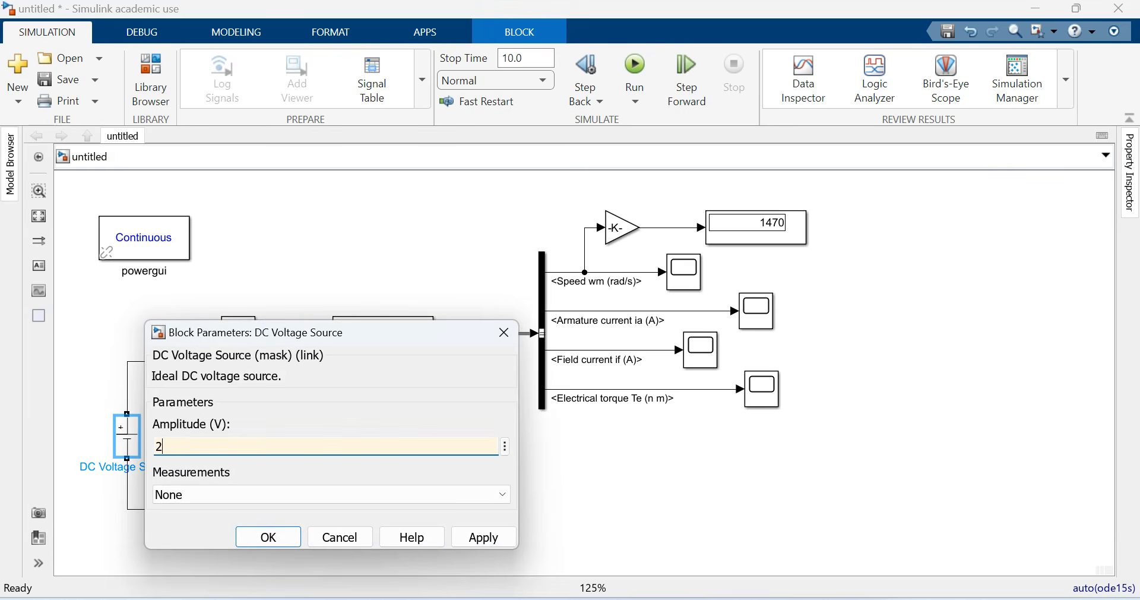
type("40")
key("Return")
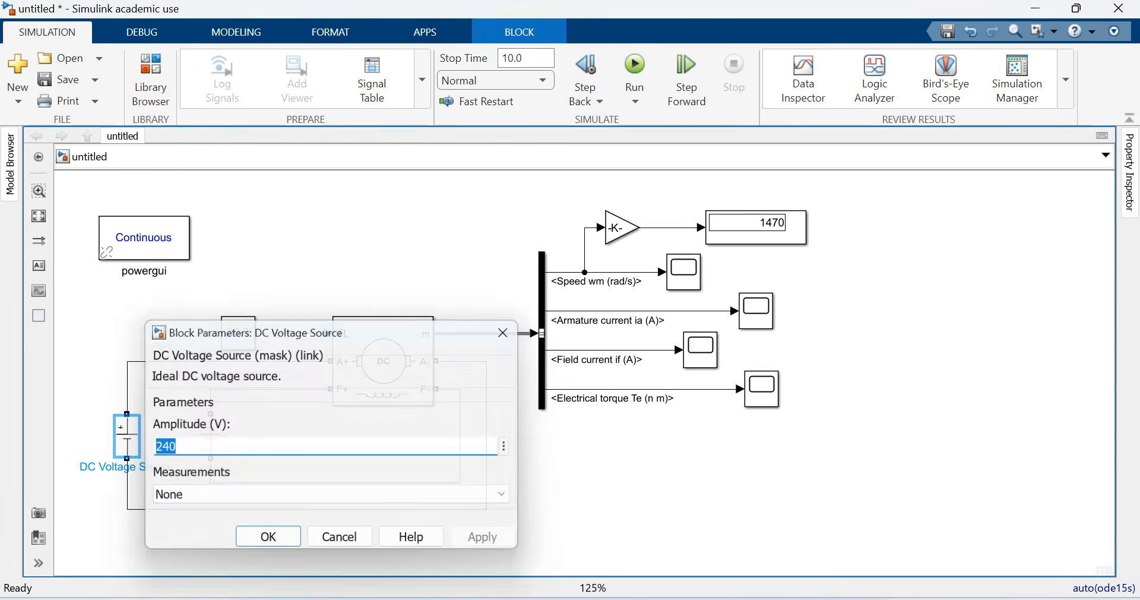
left_click(380, 255)
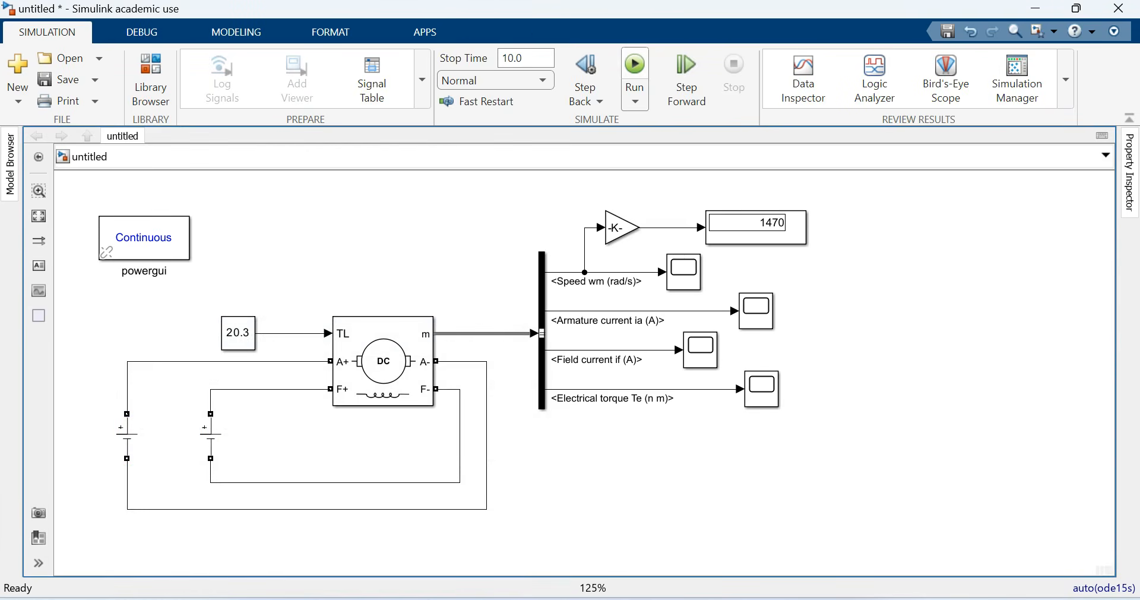
left_click(634, 64)
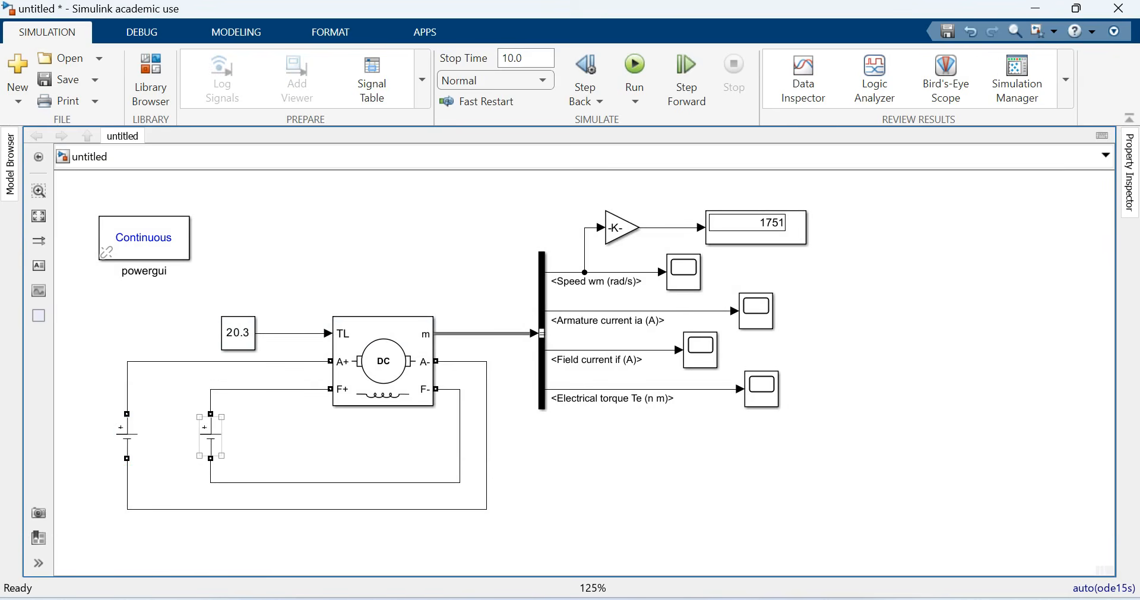
Set the field voltage source's amplitude to 270 V and run the simulation.
double_click(210, 437)
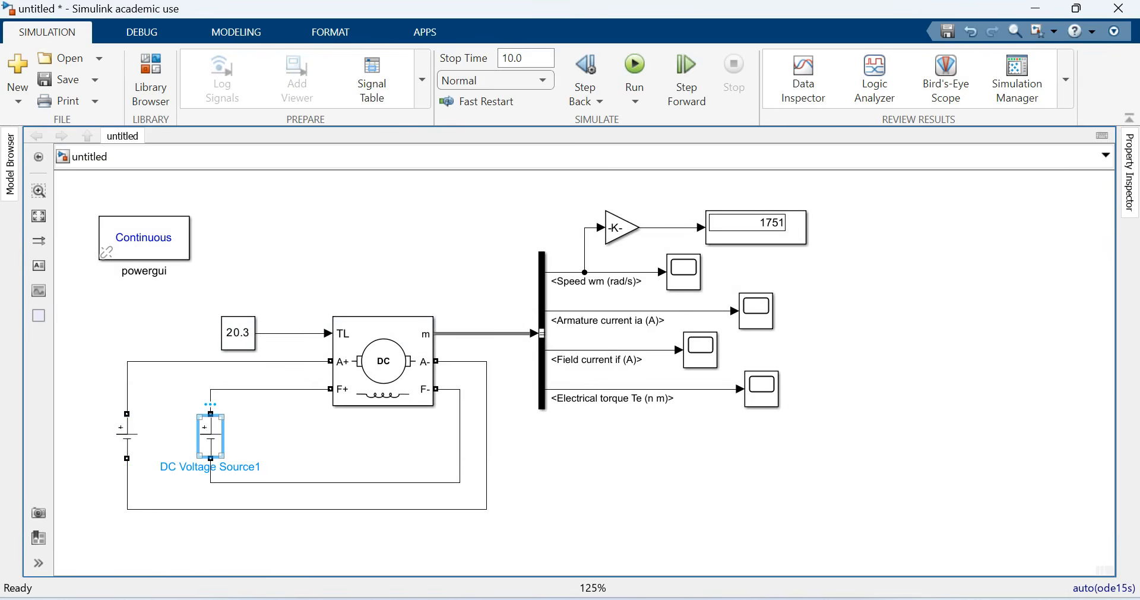
left_click_drag(333, 334, 348, 202)
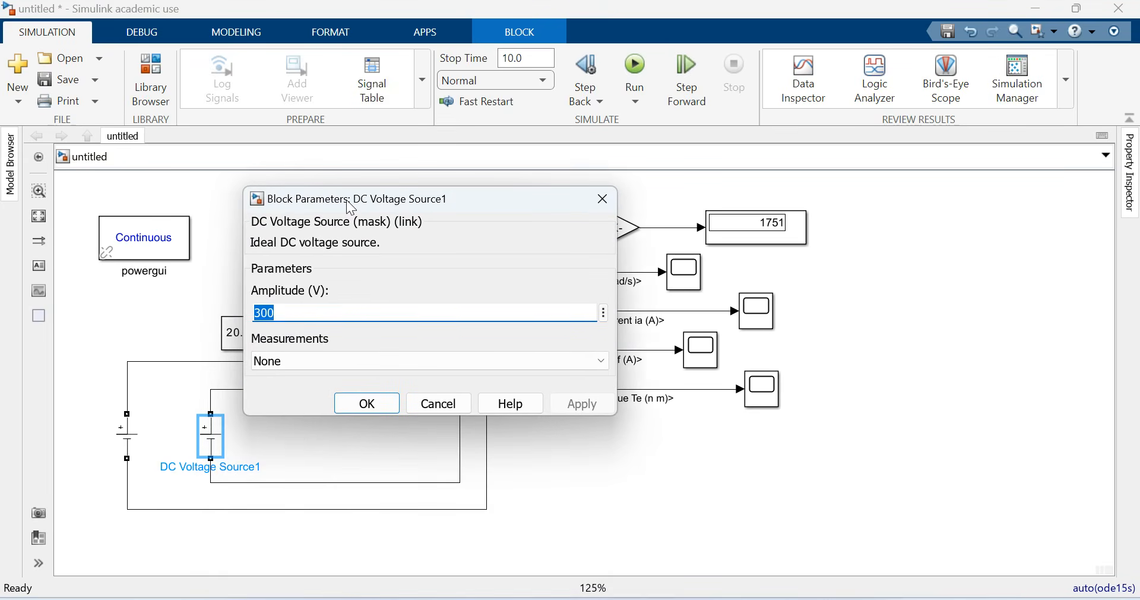
type("2")
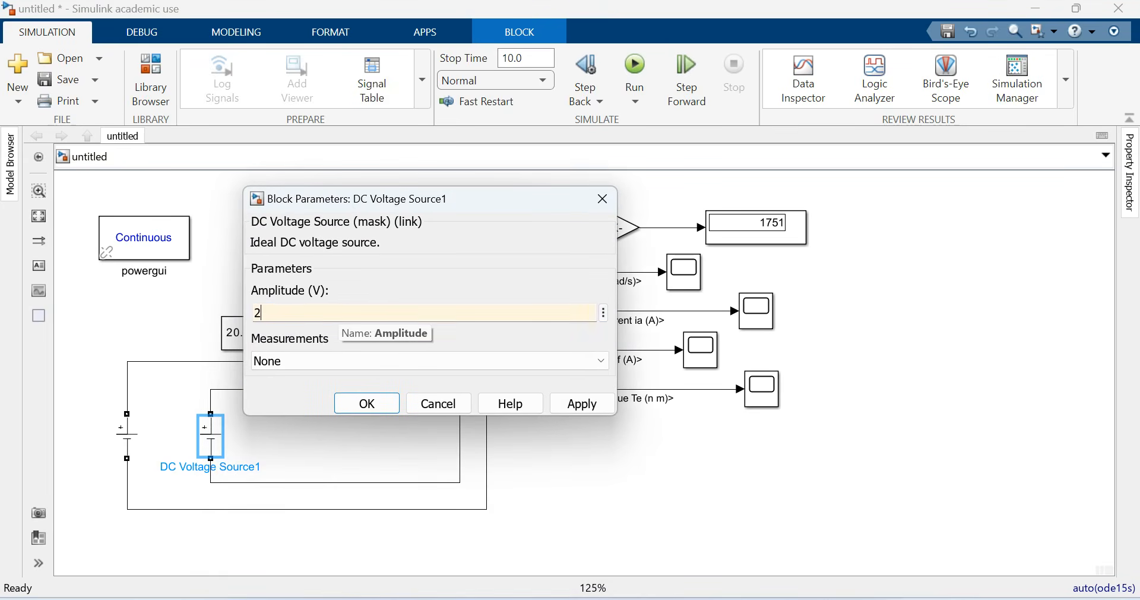
type("70")
key("Return")
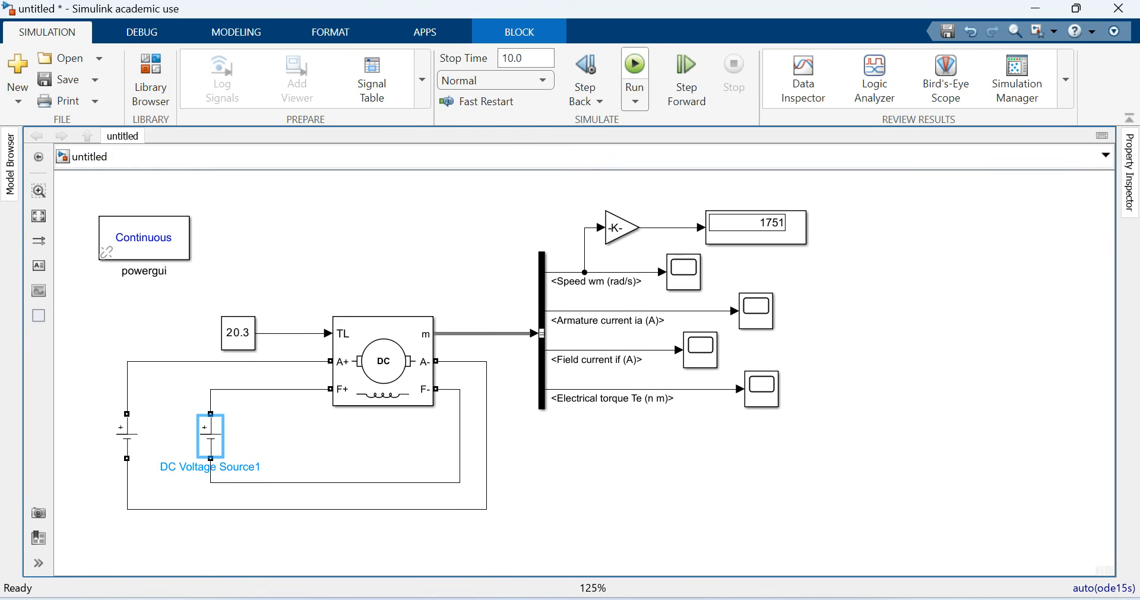
left_click(634, 71)
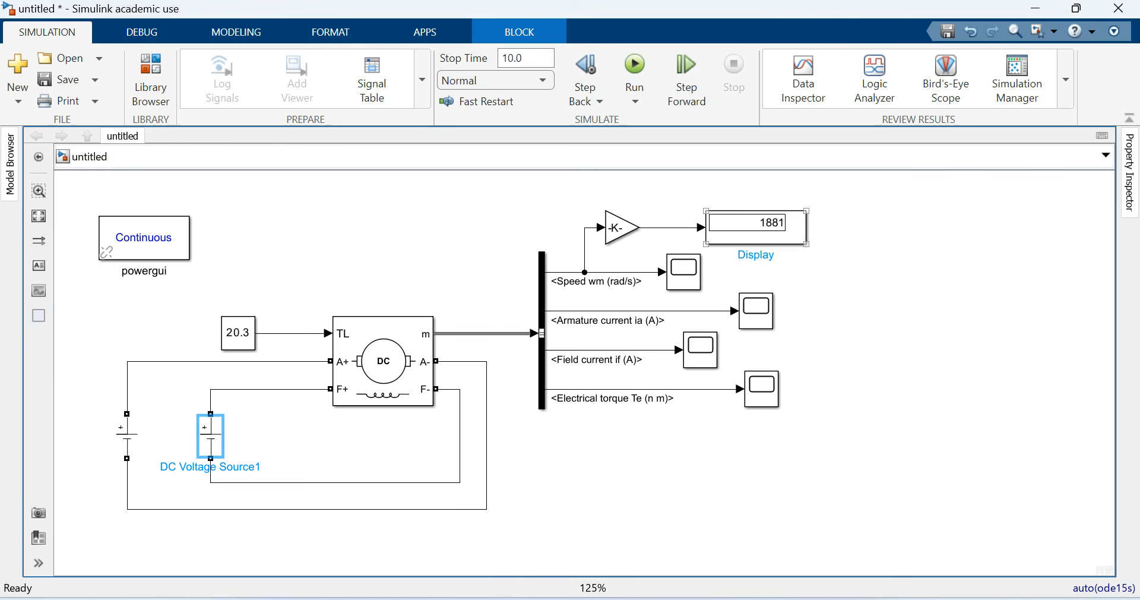
Set the field voltage source's amplitude to 300 V and run the simulation.
double_click(210, 436)
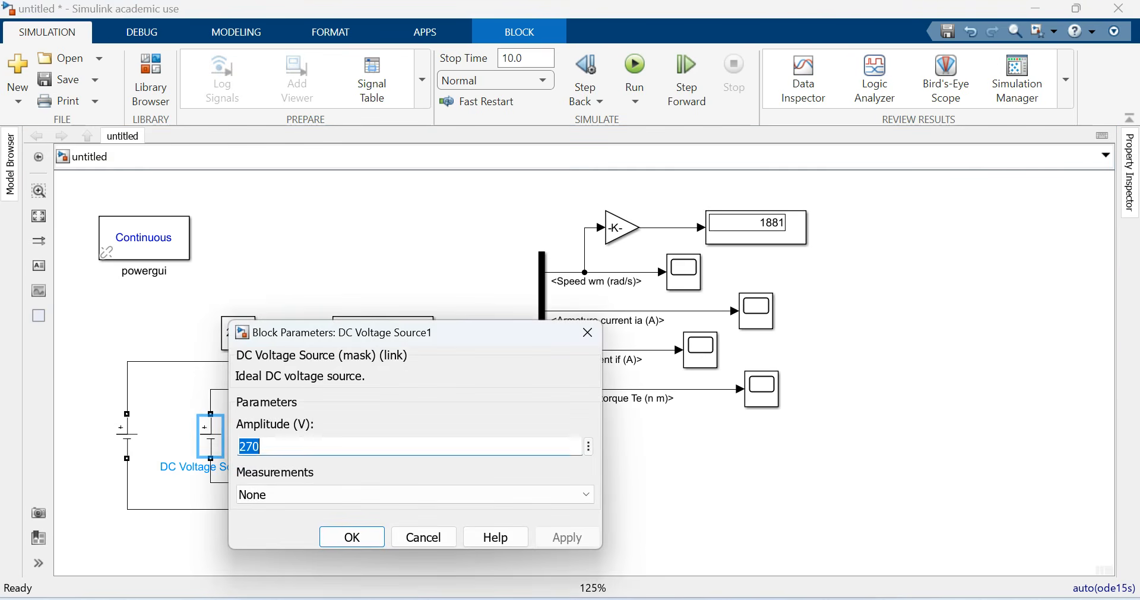
type("100")
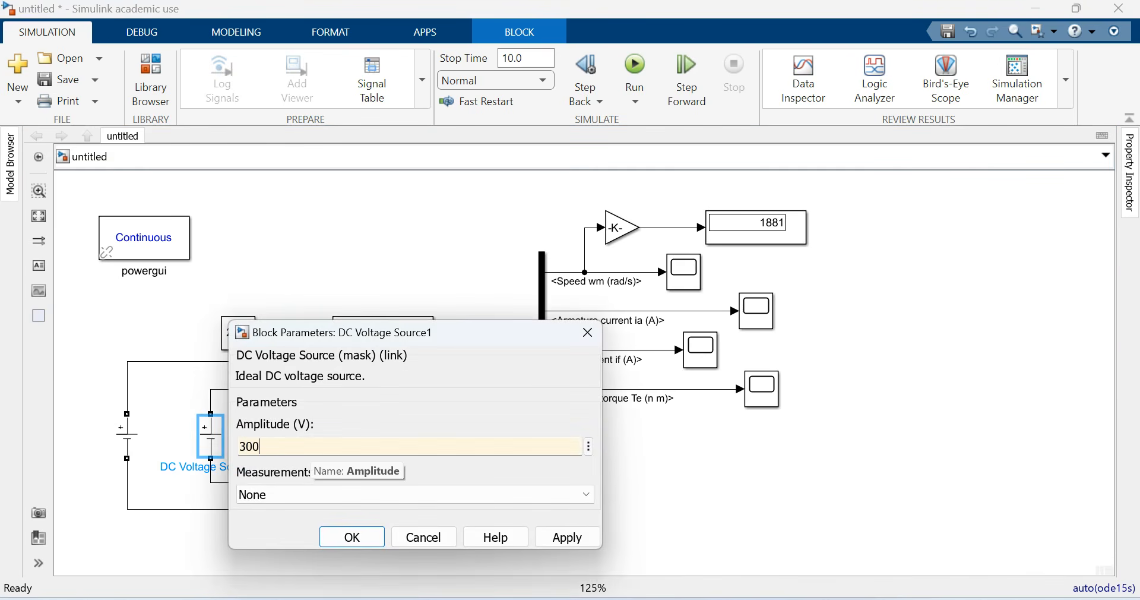
key("Return")
left_click(635, 65)
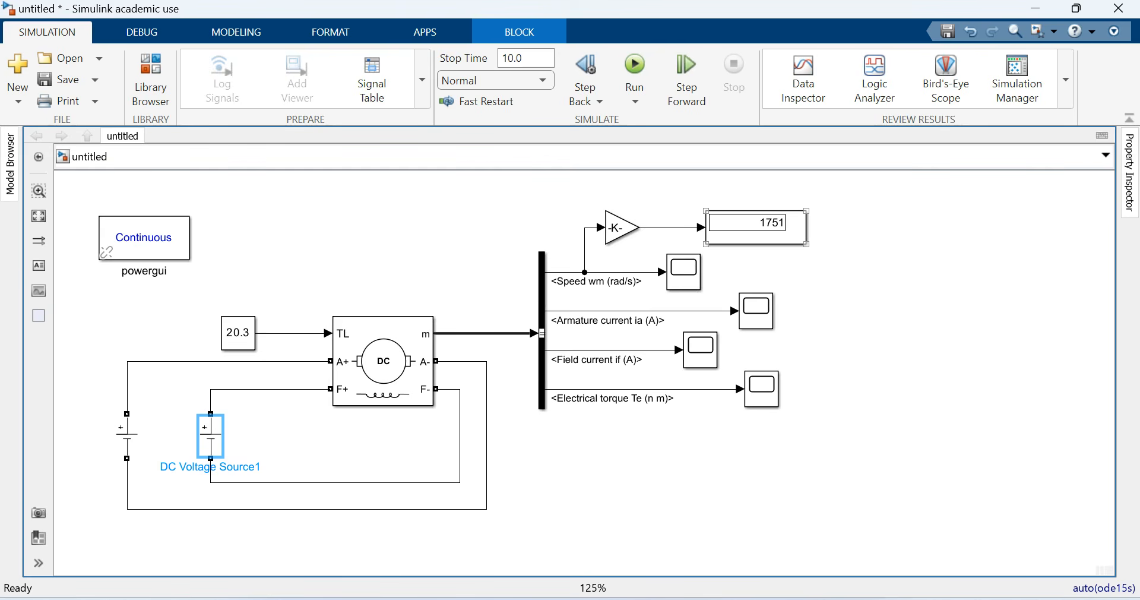
Move the field current scope farther from the bus selector, connect a copy of the speed display to its signal line and run the simulation.
left_click_drag(756, 228, 995, 310)
left_click_drag(701, 350, 939, 350)
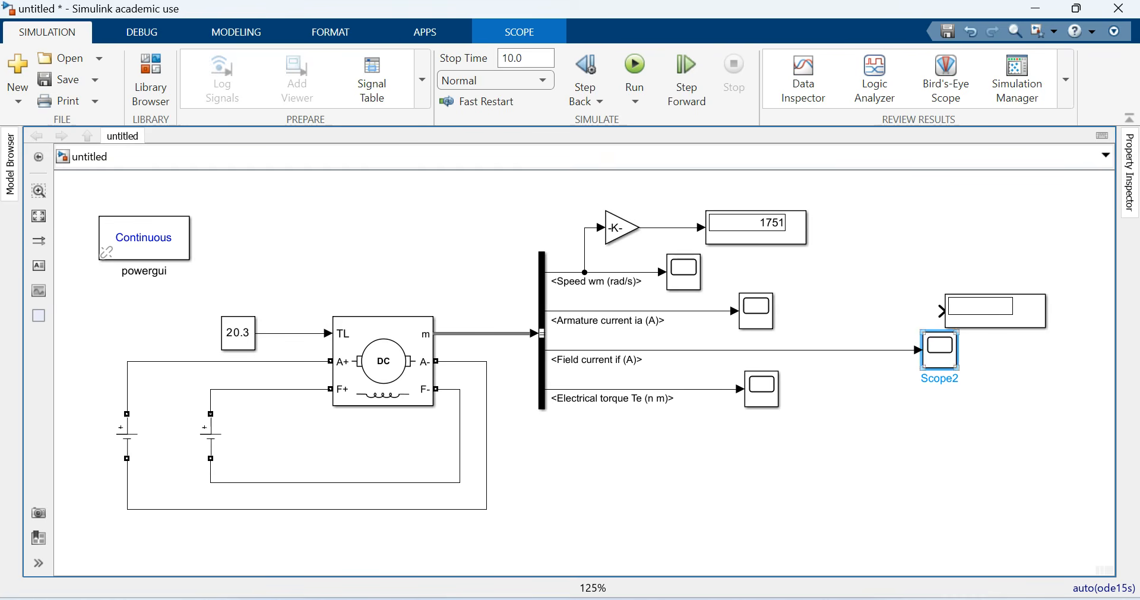
mouse_move(995, 310)
left_mouse_down()
mouse_move(928, 289)
mouse_move(817, 350)
left_mouse_up()
left_click(686, 80)
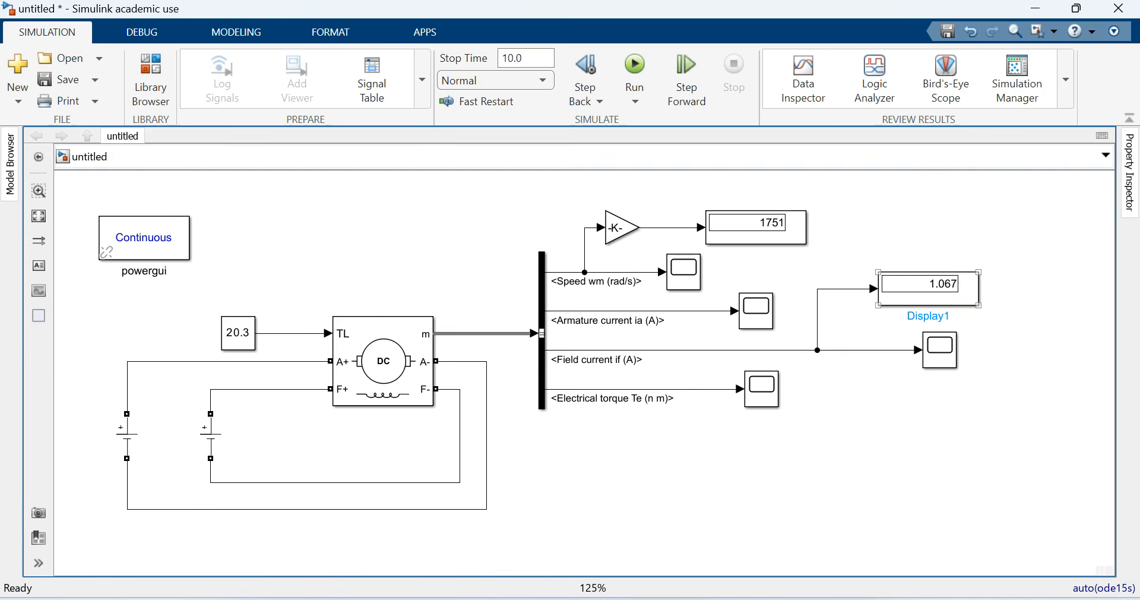
Set the field voltage source's amplitude back to 270 V and rerun the simulation with the field current display connected.
double_click(211, 436)
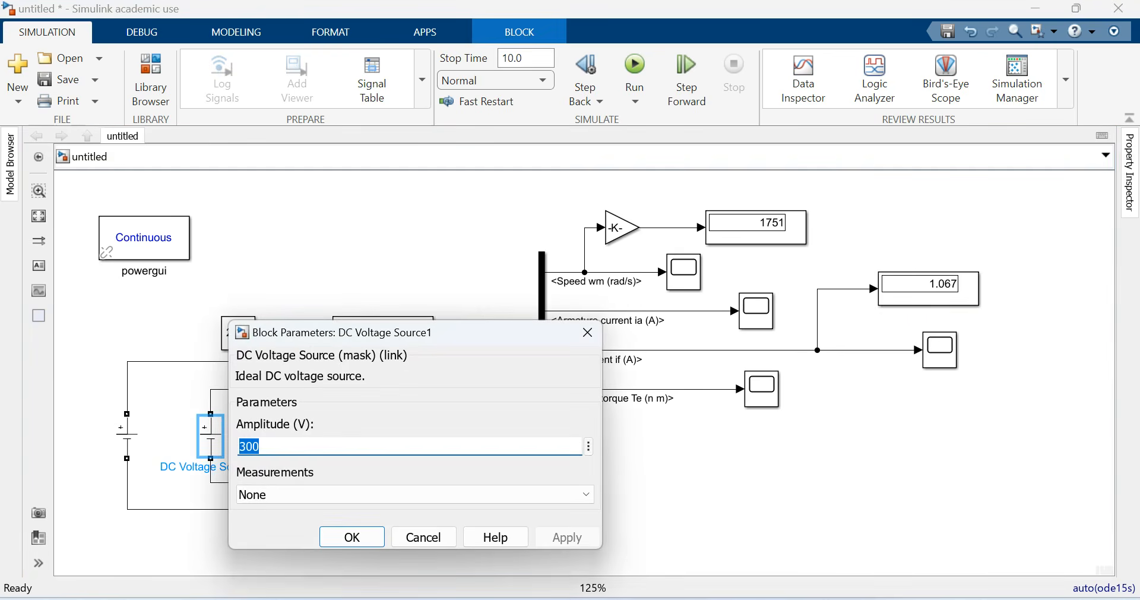
type("27")
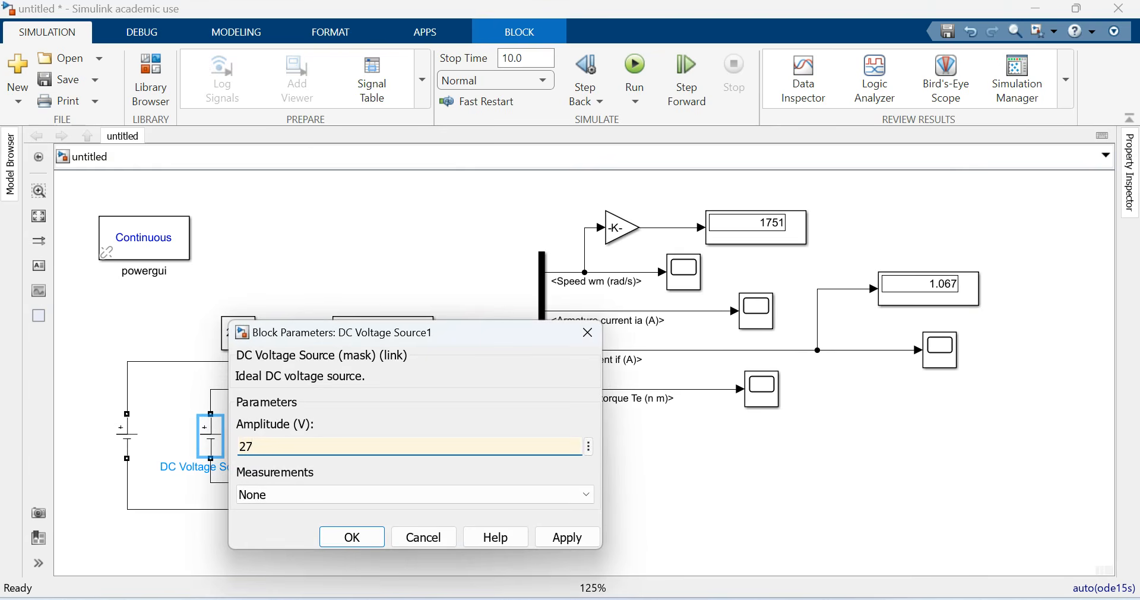
type("0")
key("Return")
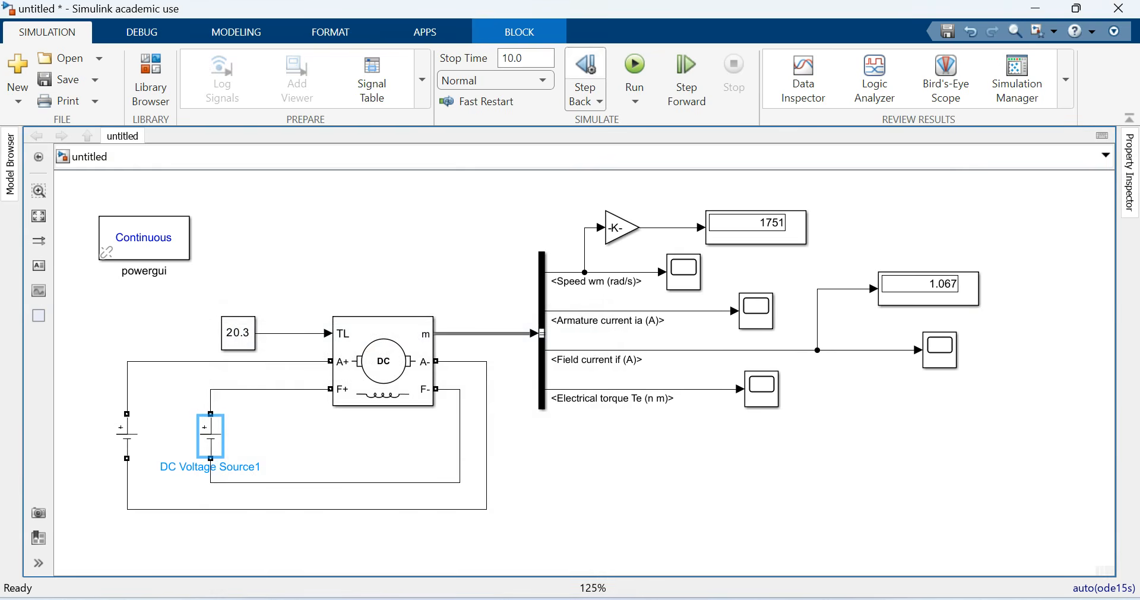
left_click(634, 71)
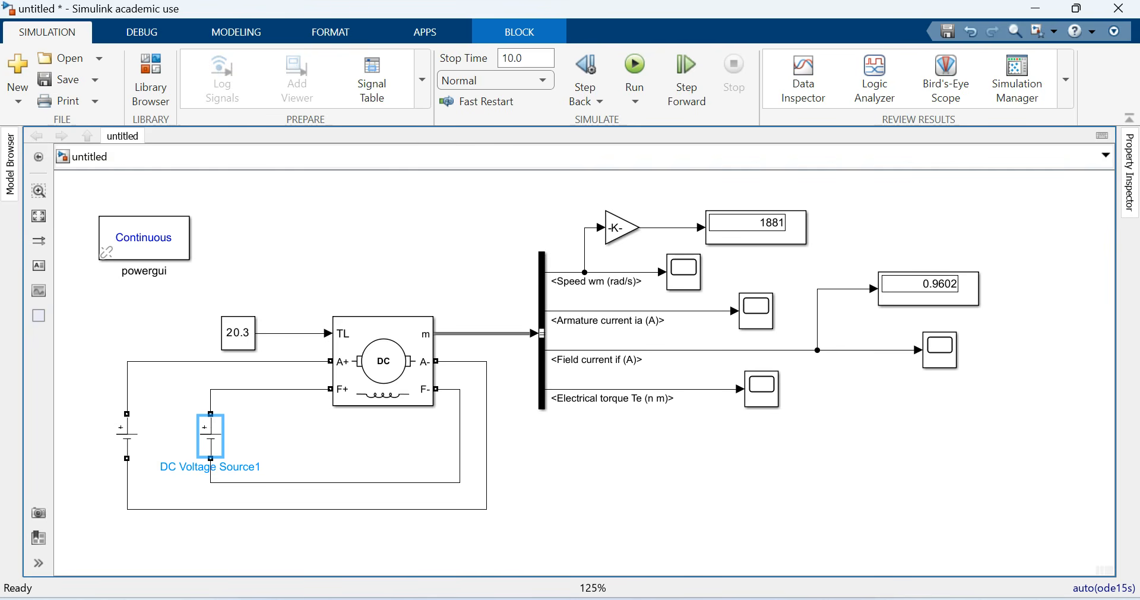
Switch to the E1 document in Word and review the objectives and the armature voltage, field voltage and load torque observation tables.
key("alt+Tab")
scroll(573, 357, "up", 10)
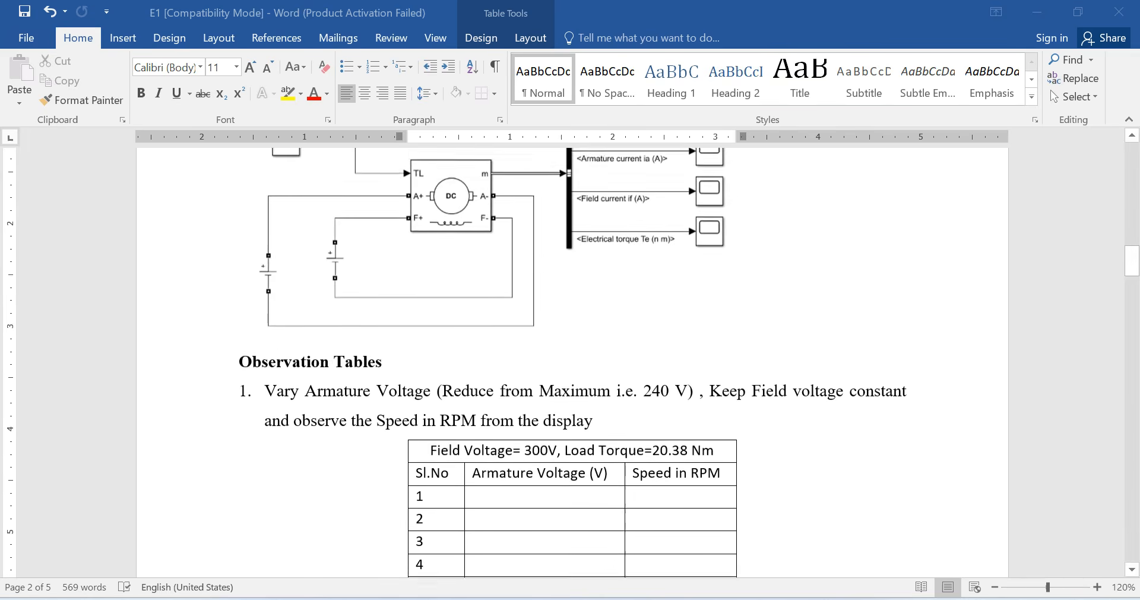
scroll(572, 356, "up", 15)
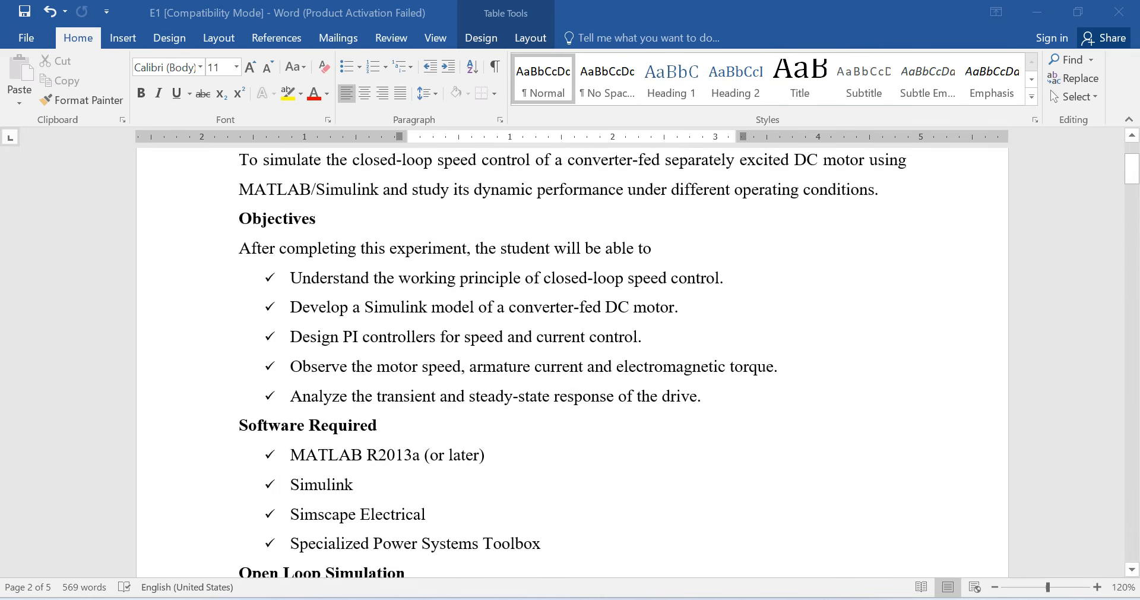
scroll(572, 357, "down", 20)
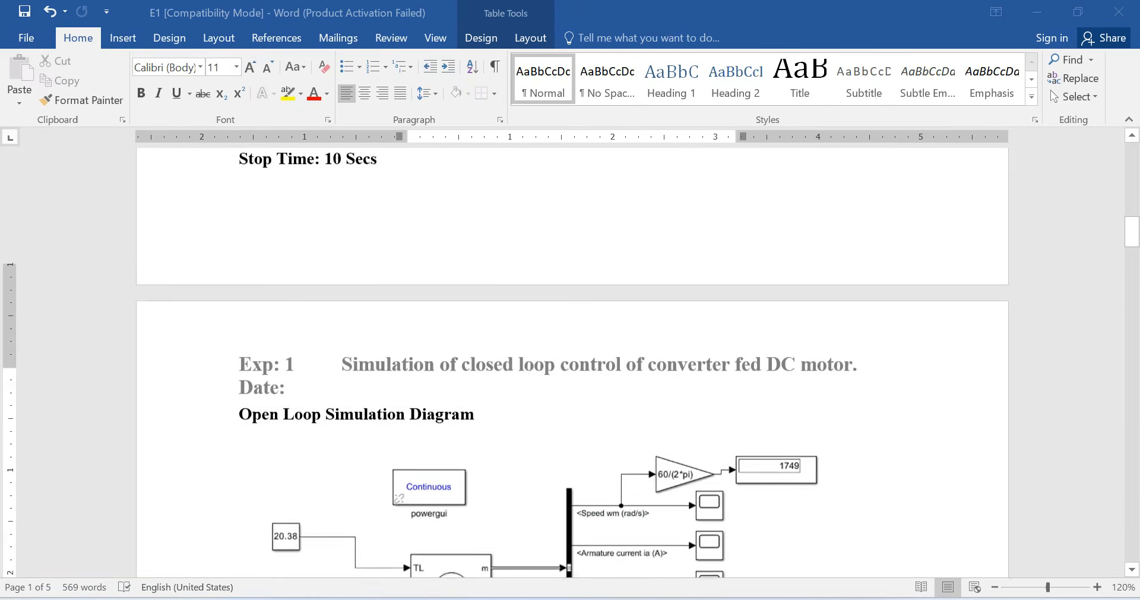
scroll(572, 356, "down", 1)
scroll(573, 356, "down", 1)
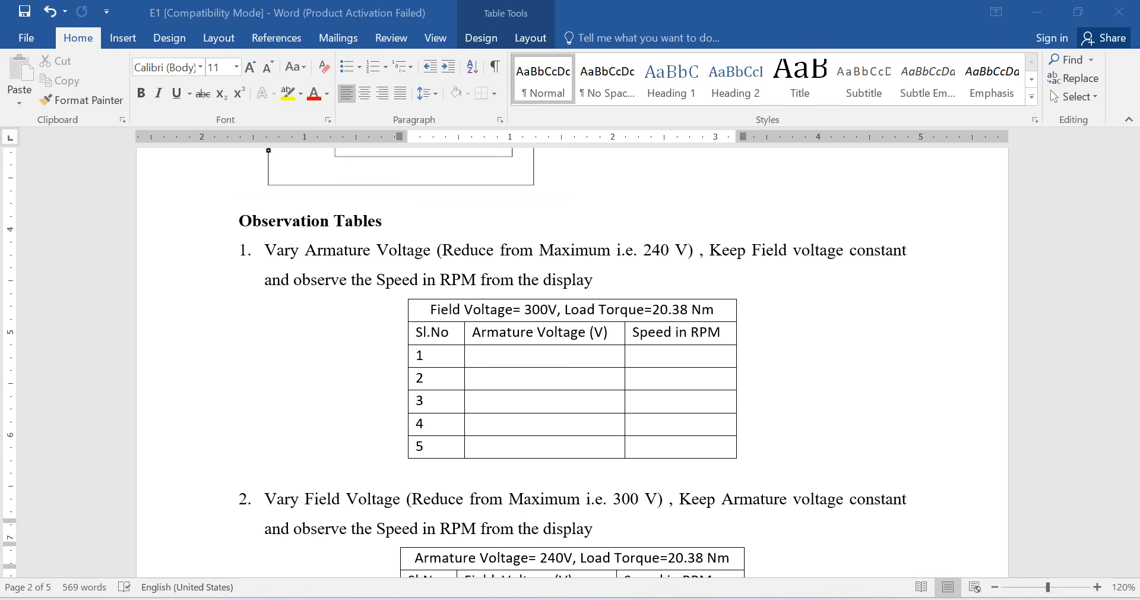
scroll(570, 362, "down", 5)
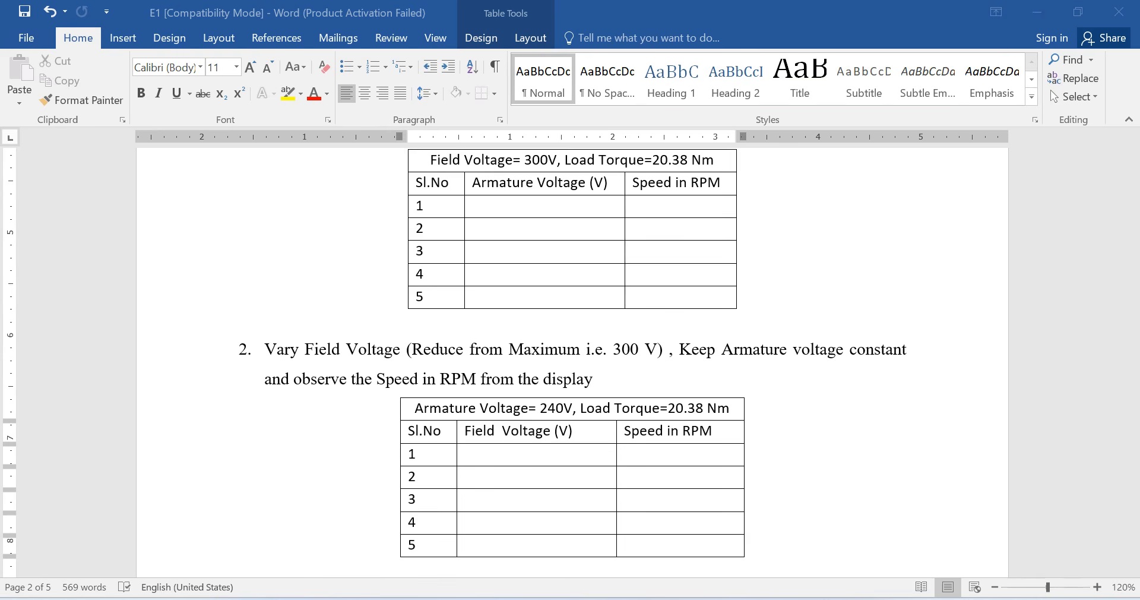
scroll(572, 356, "down", 10)
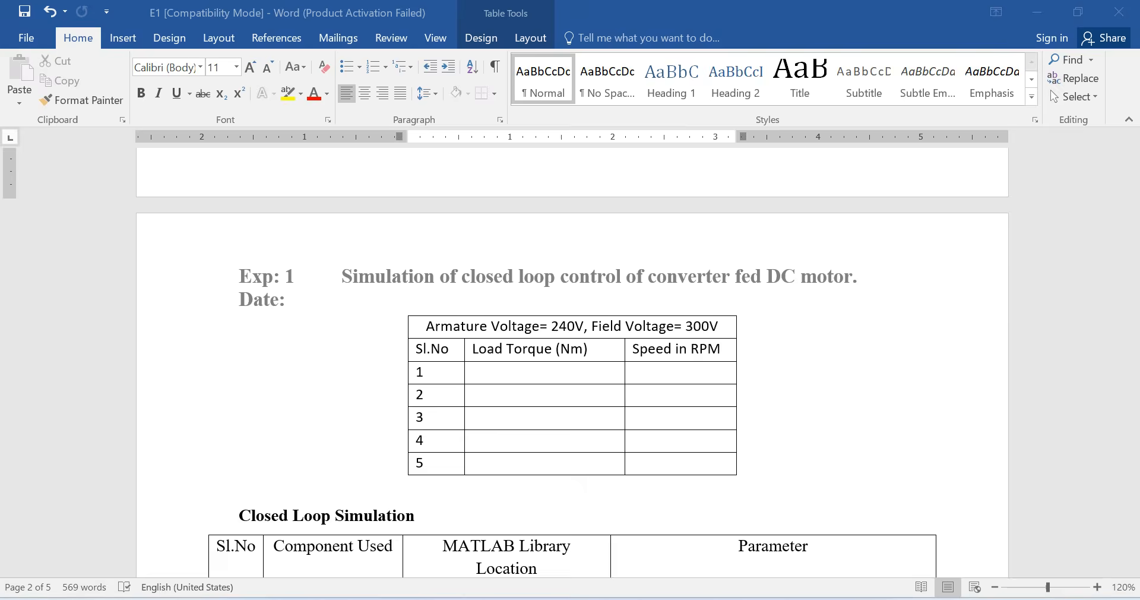
Review the open loop component table and simulation diagram, ending at the load torque observation table above the Closed Loop Simulation section.
scroll(572, 362, "up", 10)
scroll(572, 362, "up", 5)
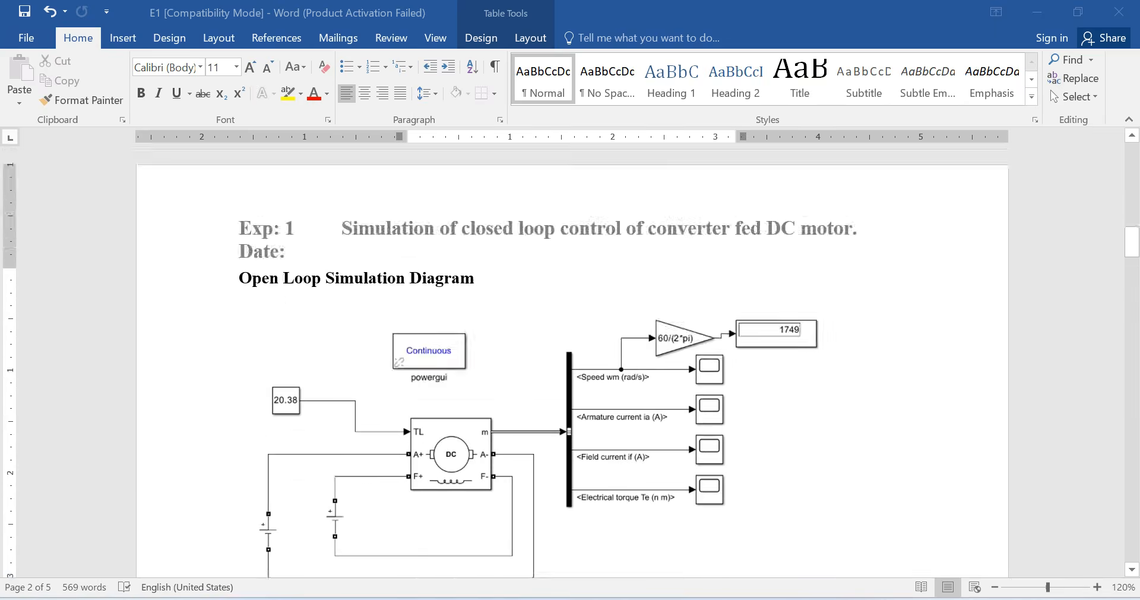
scroll(572, 362, "up", 5)
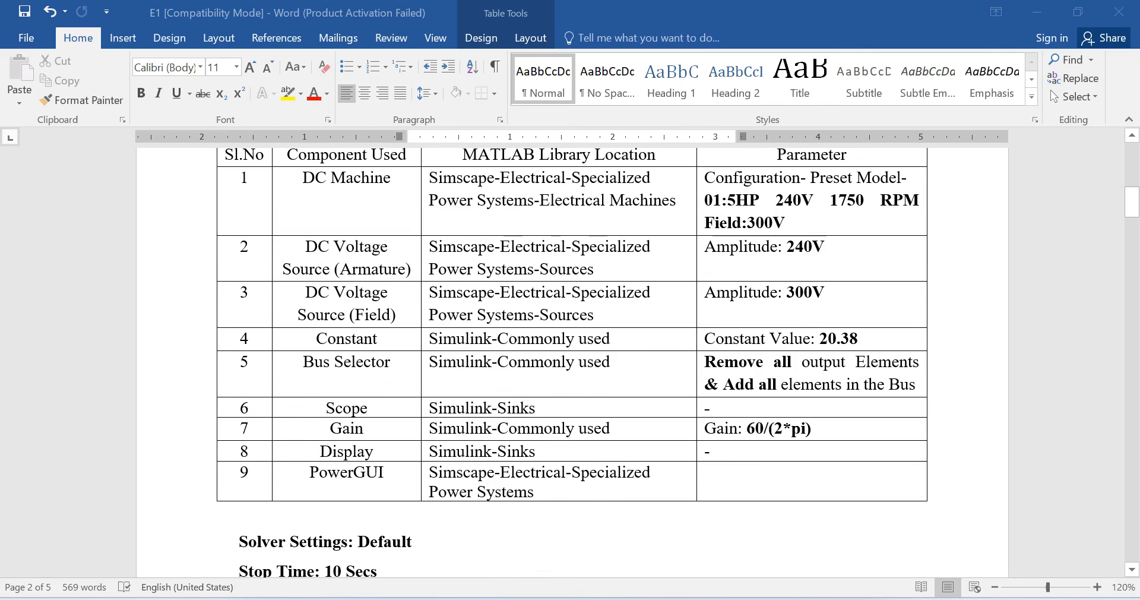
scroll(572, 362, "up", 3)
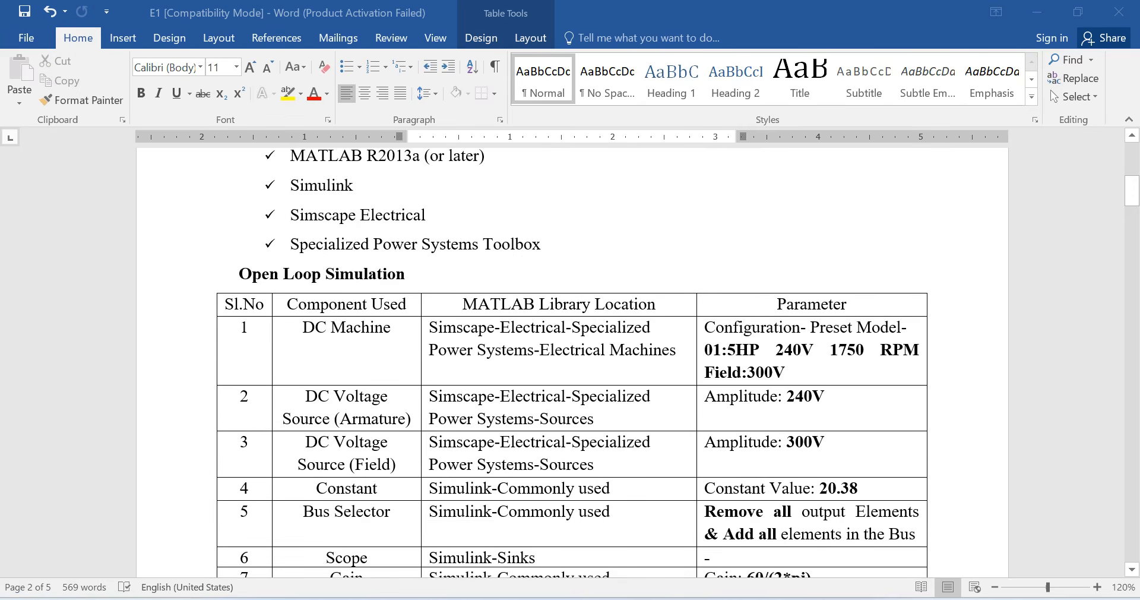
scroll(572, 362, "down", 15)
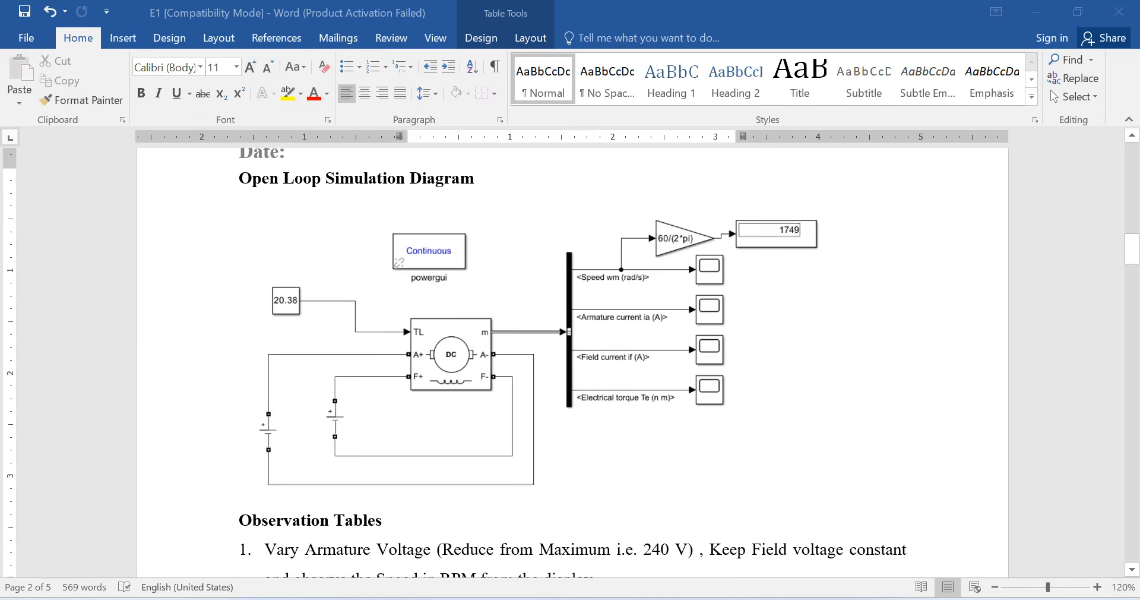
scroll(572, 362, "down", 18)
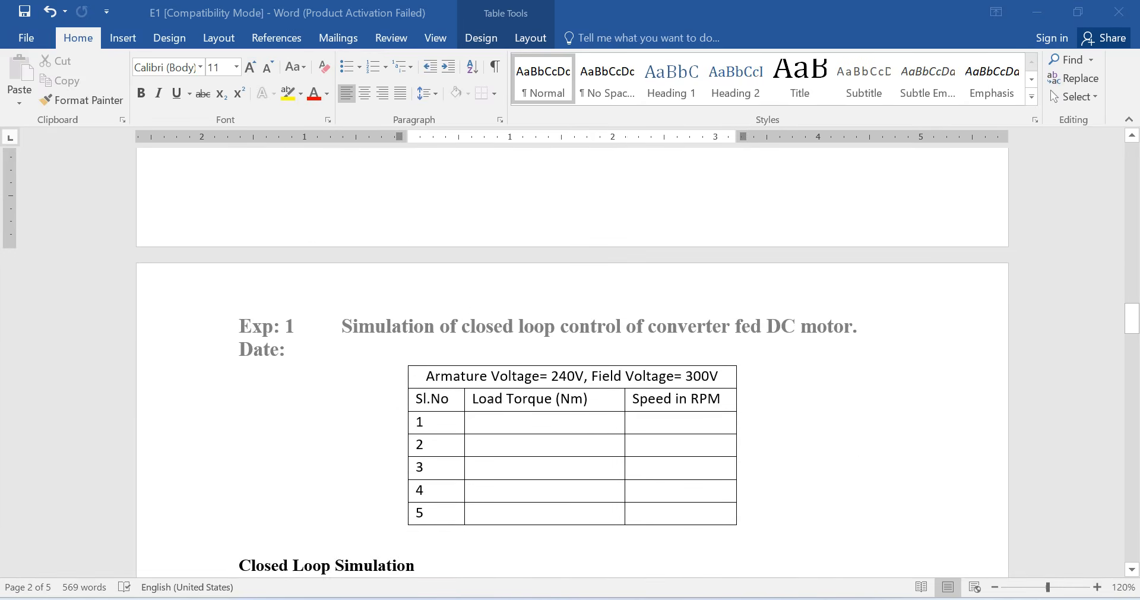
scroll(573, 362, "down", 1)
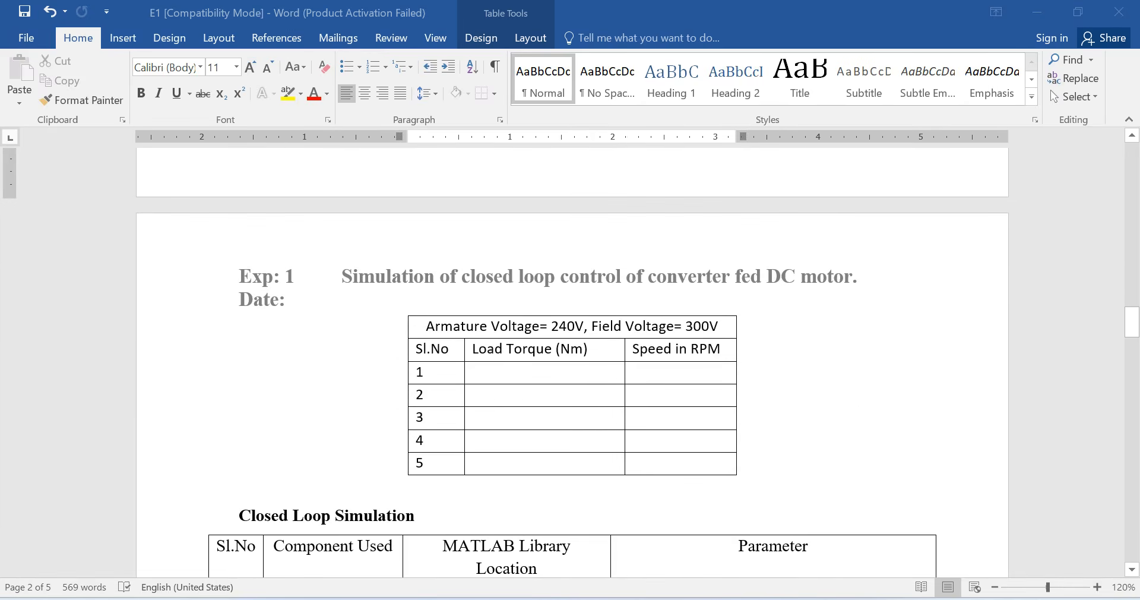